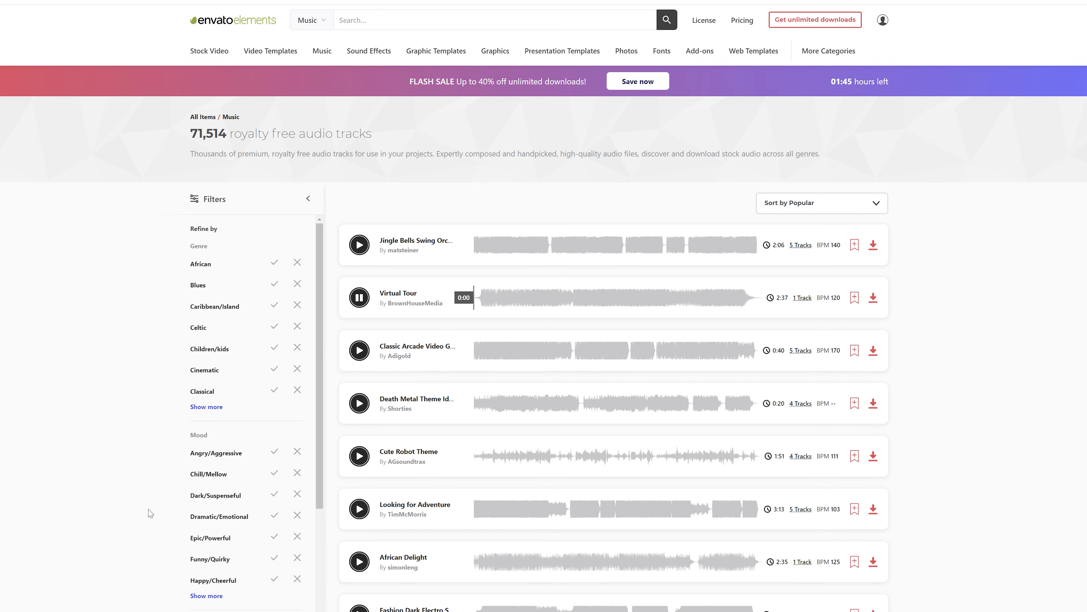
scroll(156, 474, "down", 4)
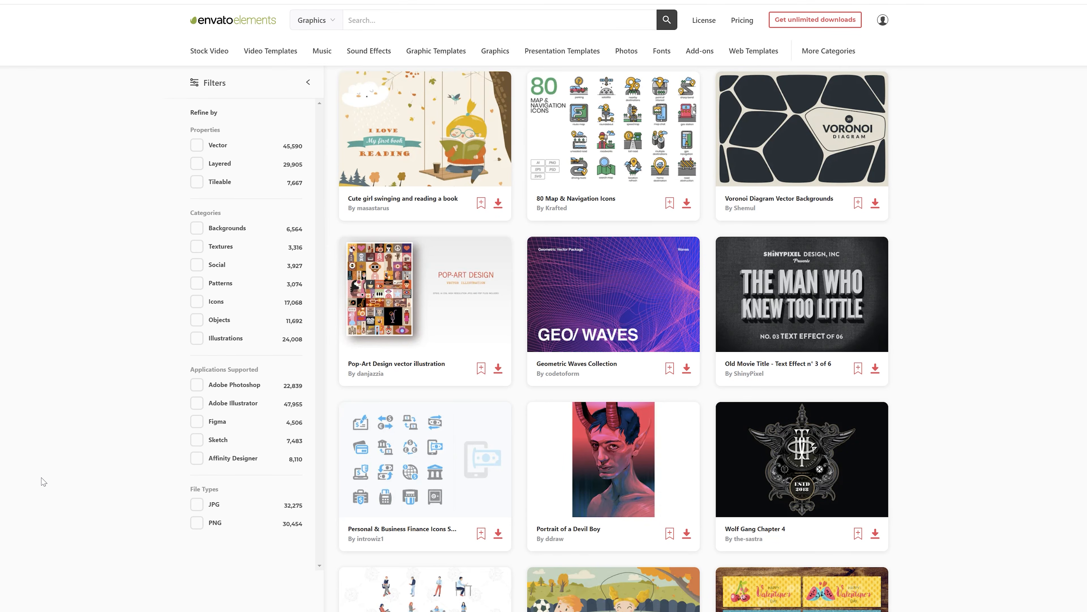
scroll(47, 477, "up", 3)
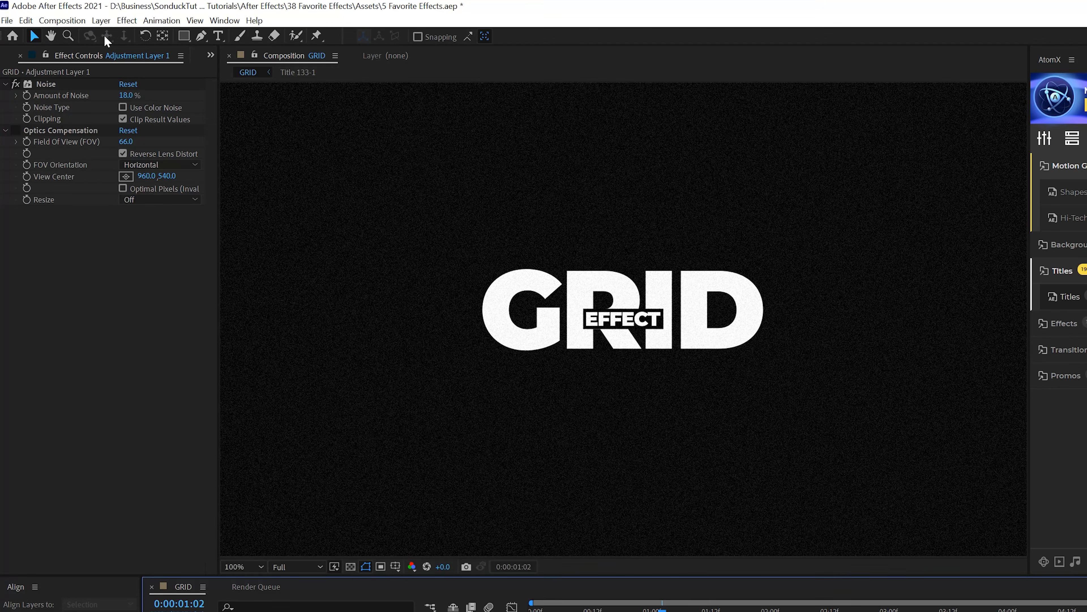
Create a new black solid named Grid, larger than the 1920 by 1080 composition
left_click(101, 21)
mouse_move(114, 38)
left_click(432, 49)
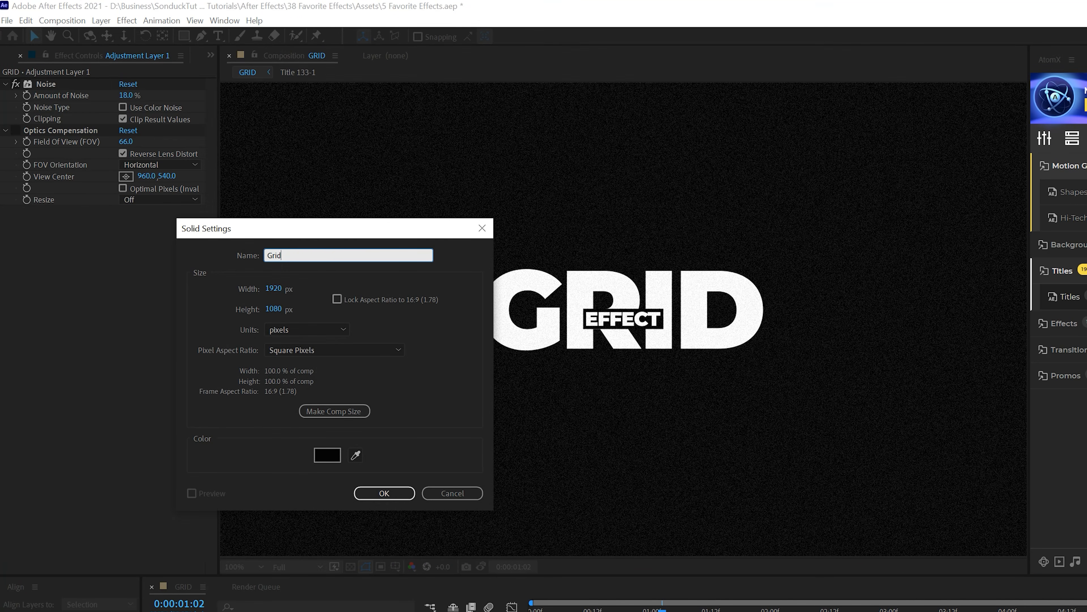
left_click_drag(273, 293, 307, 295)
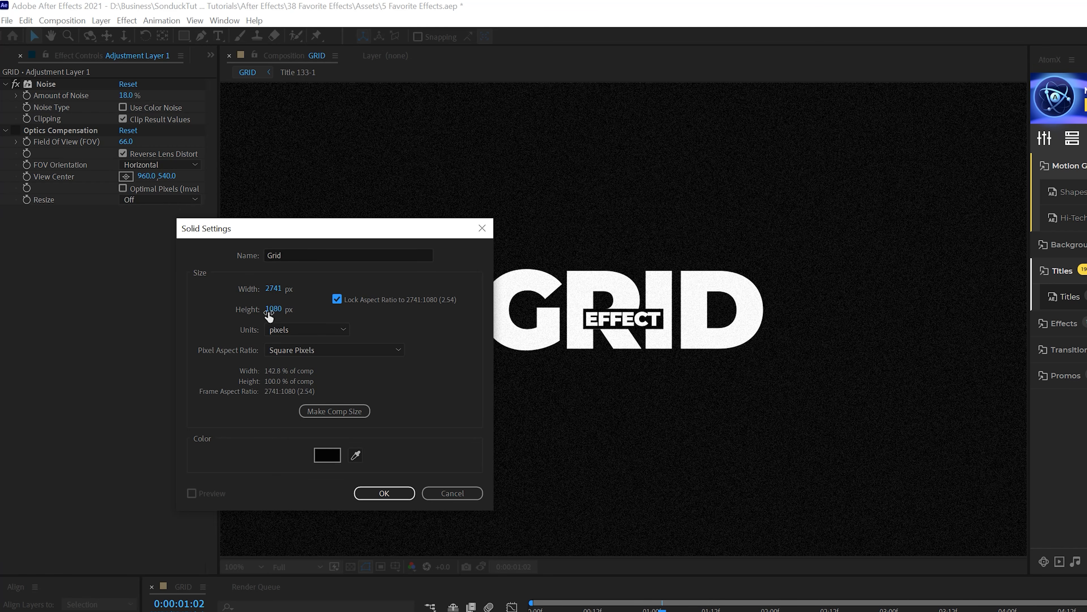
left_click(384, 493)
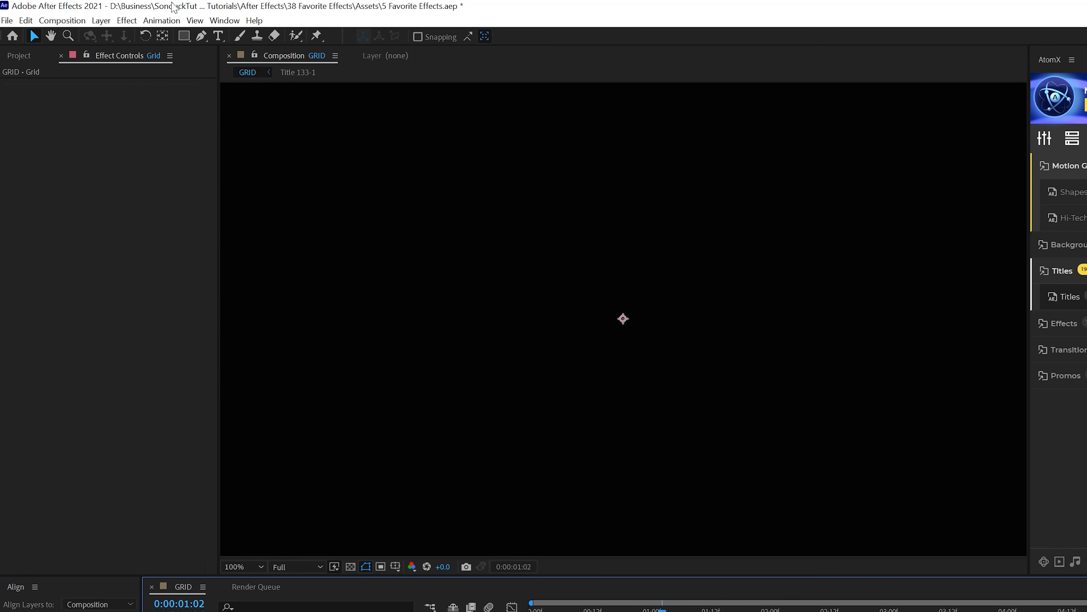
Apply the Grid generate effect to the Grid solid
left_click(127, 20)
mouse_move(171, 207)
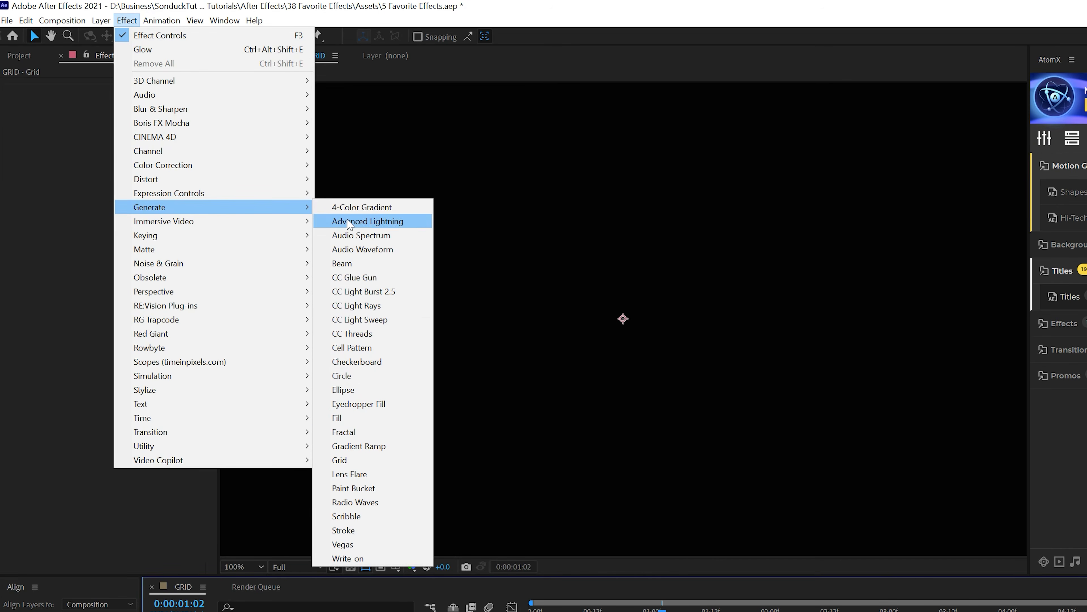
left_click(342, 460)
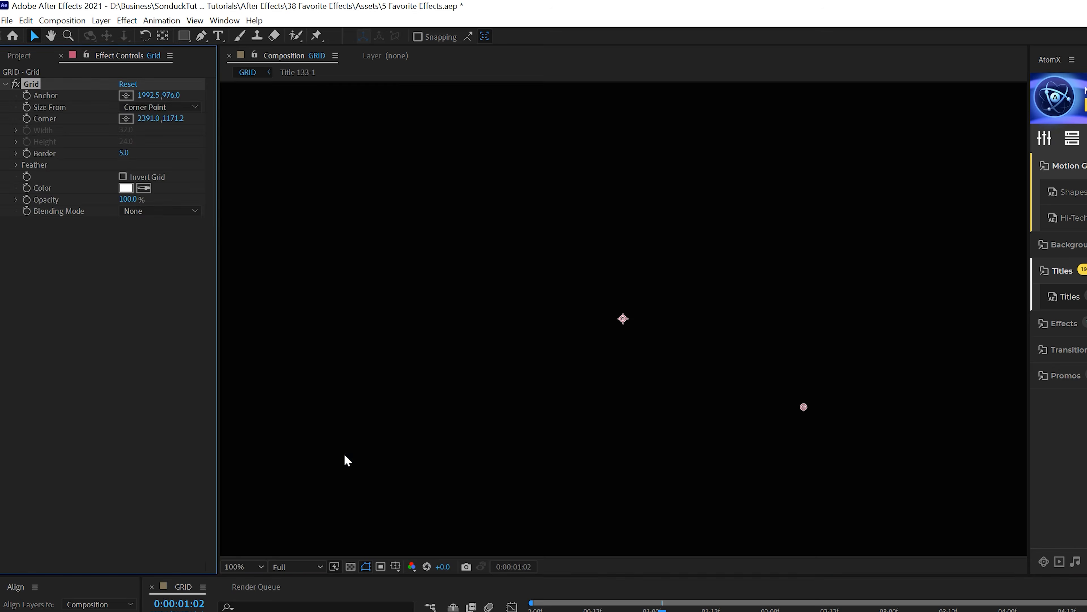
scroll(469, 402, "down", 1)
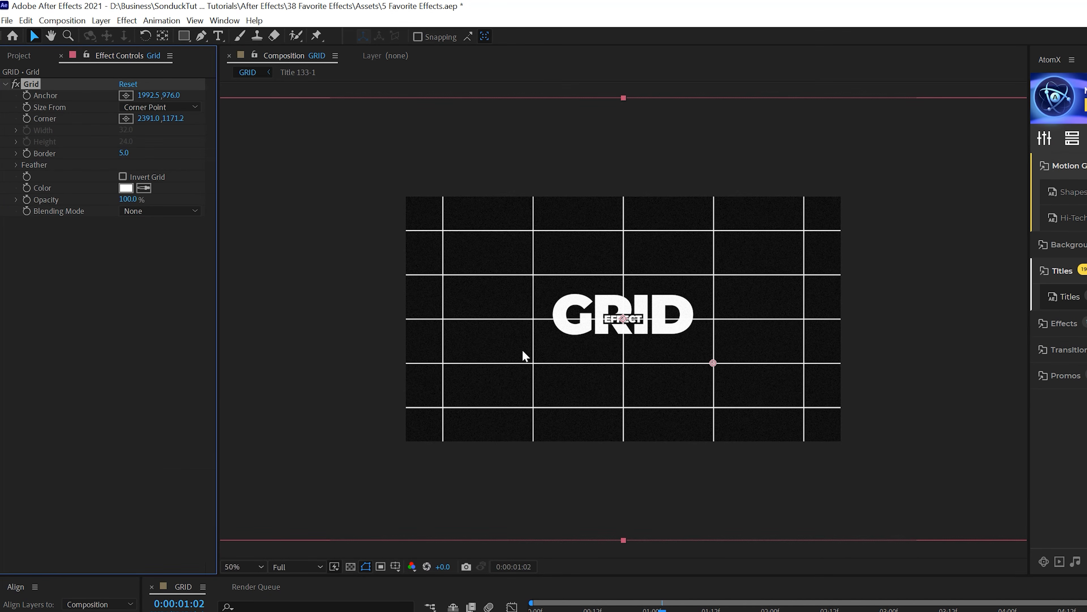
Size the Grid effect from Width & Height Sliders, with width and height both set to 130
left_click(158, 107)
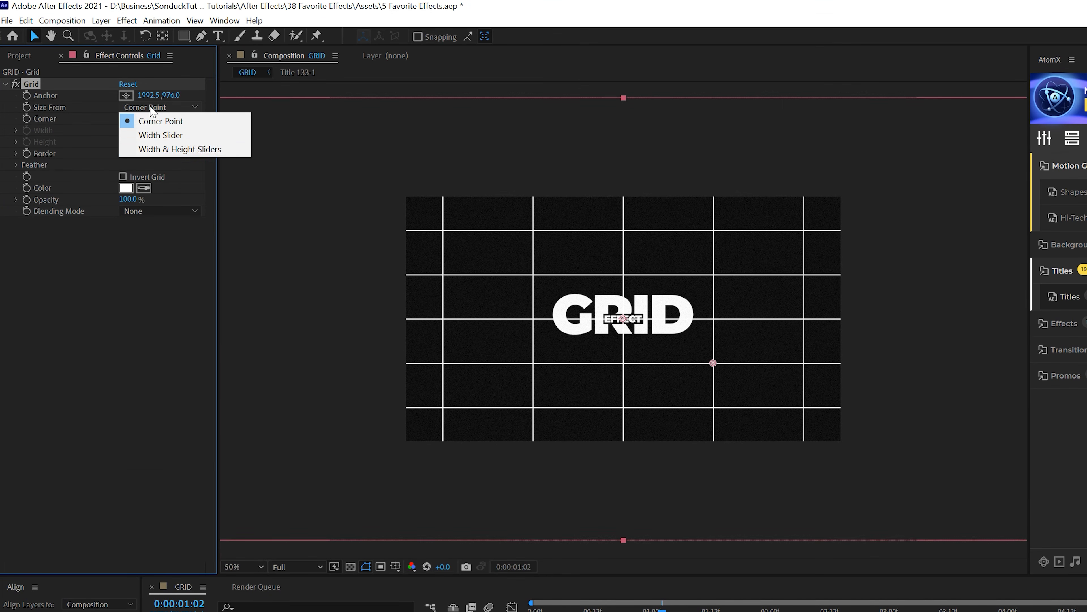
left_click(179, 149)
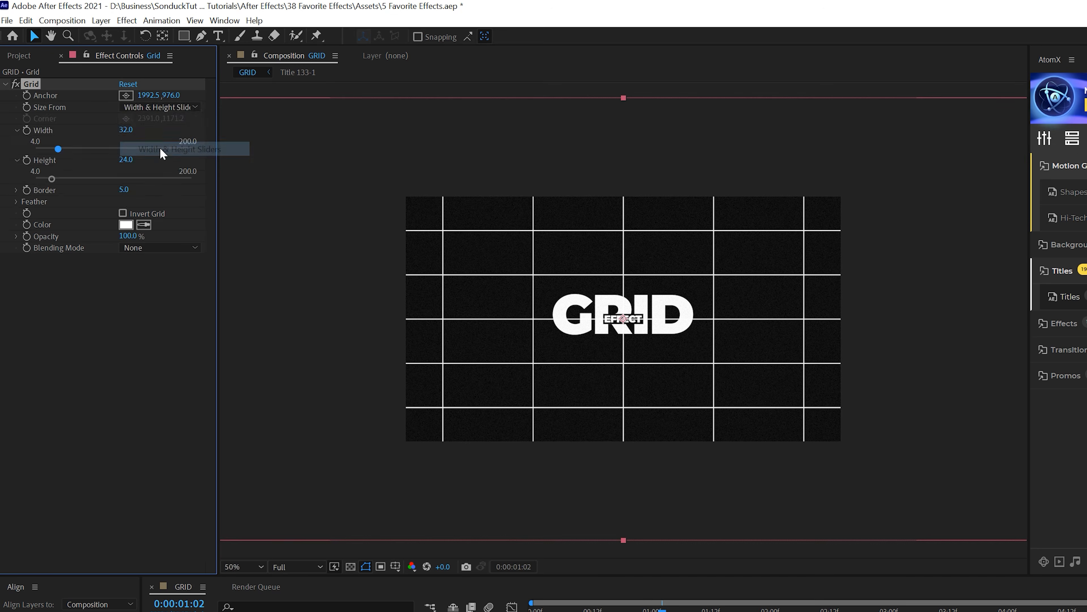
left_click(125, 130)
type("130")
key("Tab")
type("130")
key("Return")
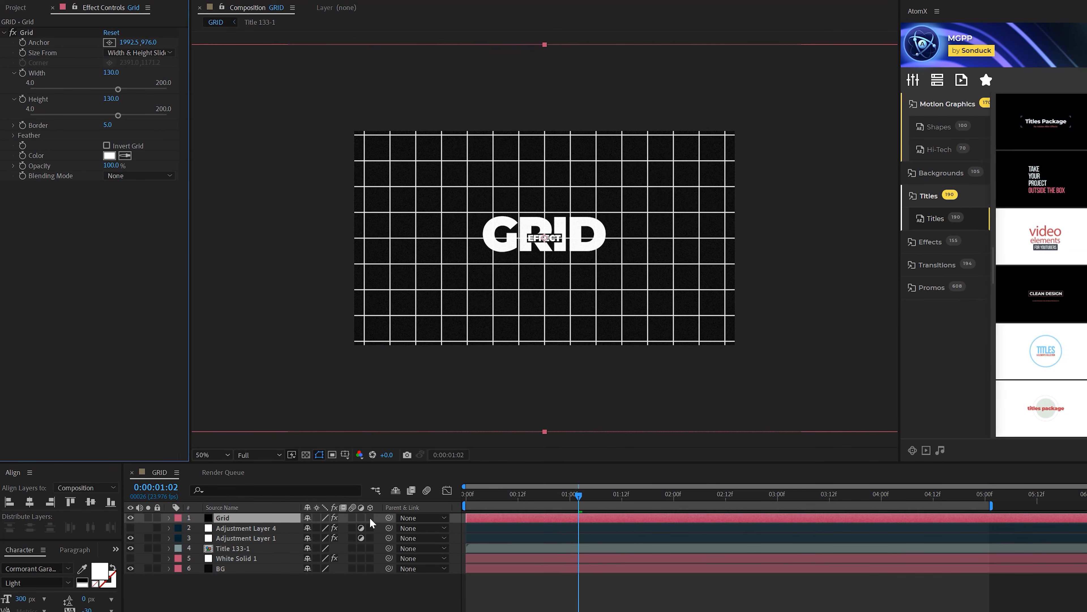
Make the Grid layer 3D and set its X Rotation to 90 degrees
left_click(370, 517)
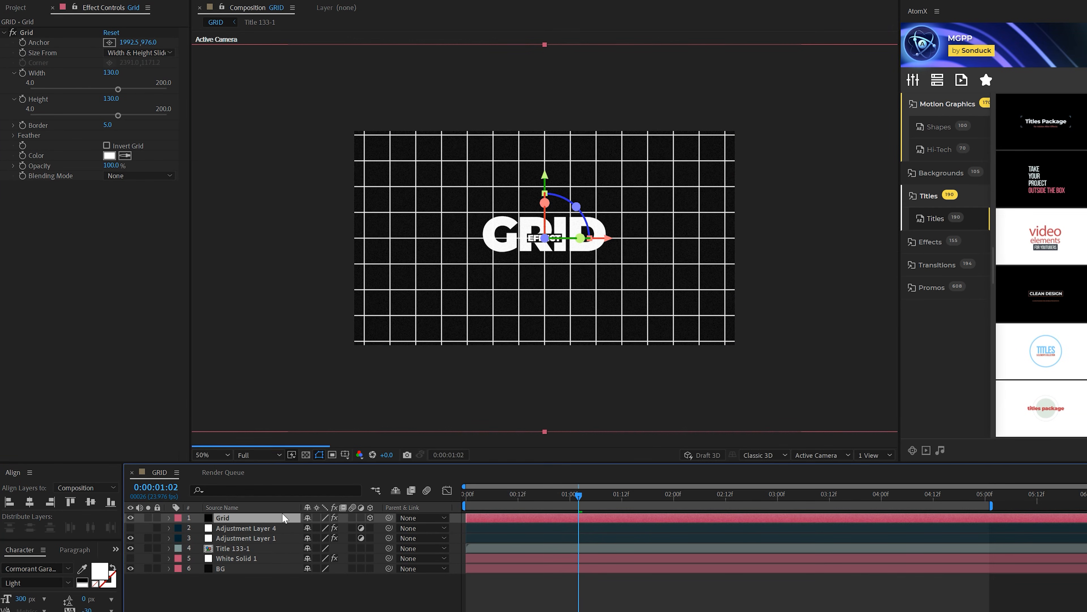
key("r")
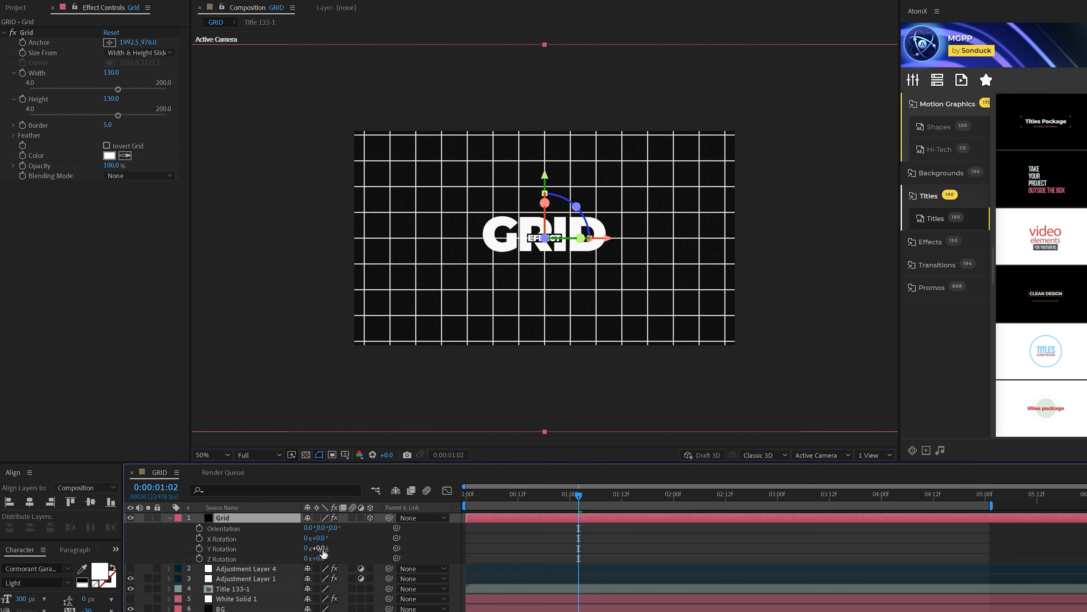
type("90")
left_click(361, 543)
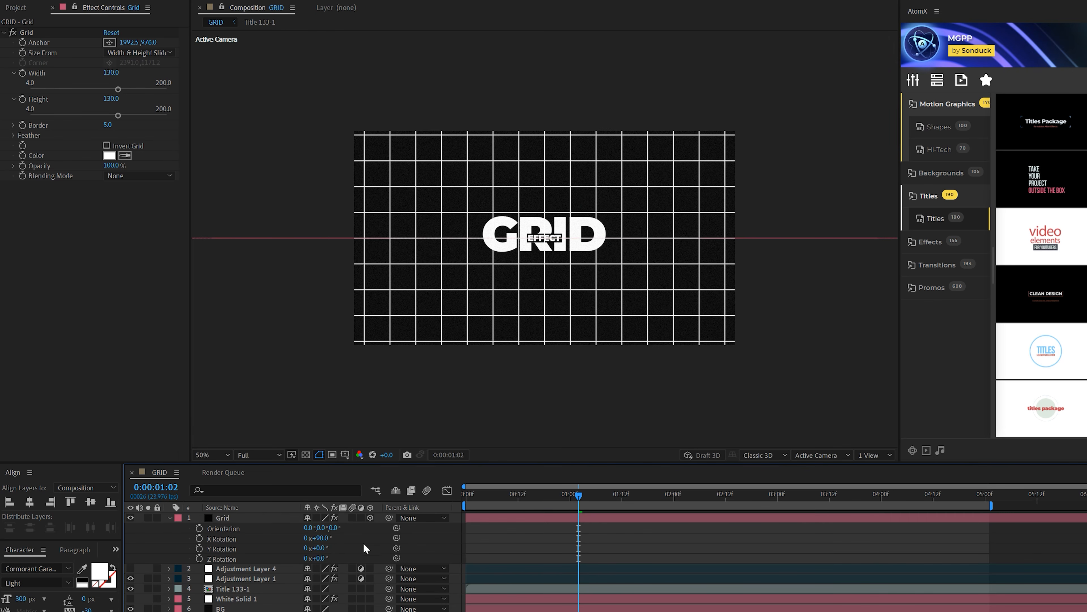
Lower the Grid layer to a Y position of 772 so it forms a floor beneath the title
left_click(262, 520)
key("p")
left_click_drag(329, 531, 465, 531)
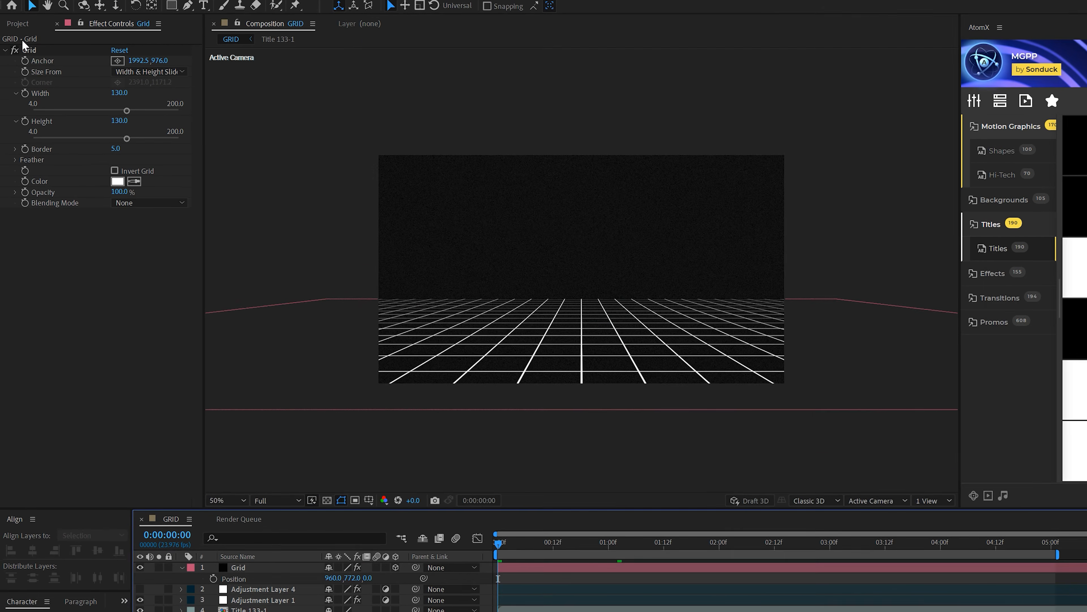
Animate the Grid effect's Anchor with keyframes, reducing its horizontal value at 0:00:09:23
left_click(23, 42)
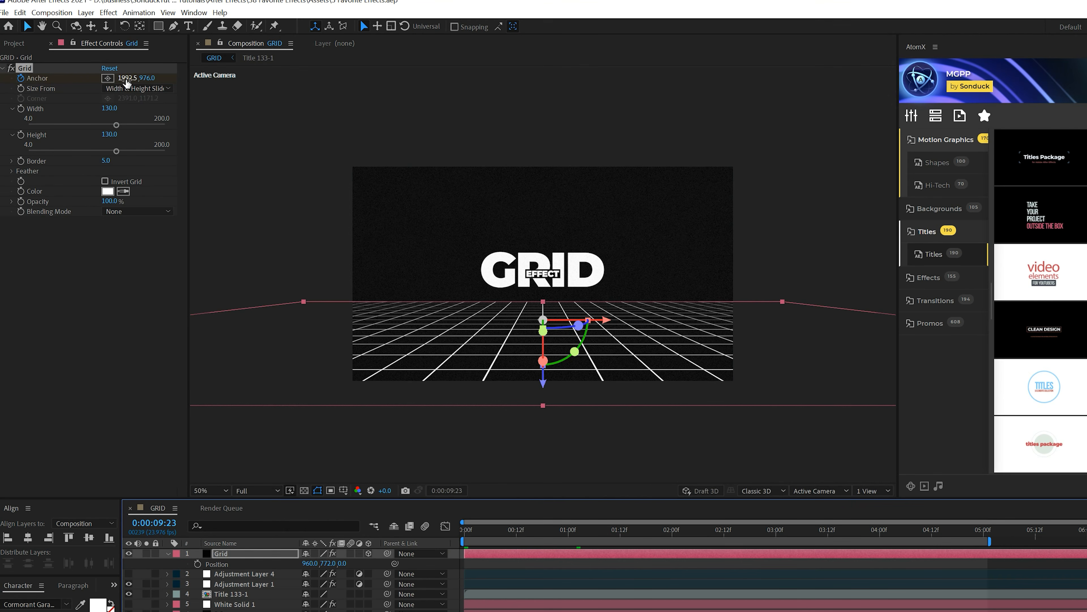
left_click_drag(127, 83, 89, 80)
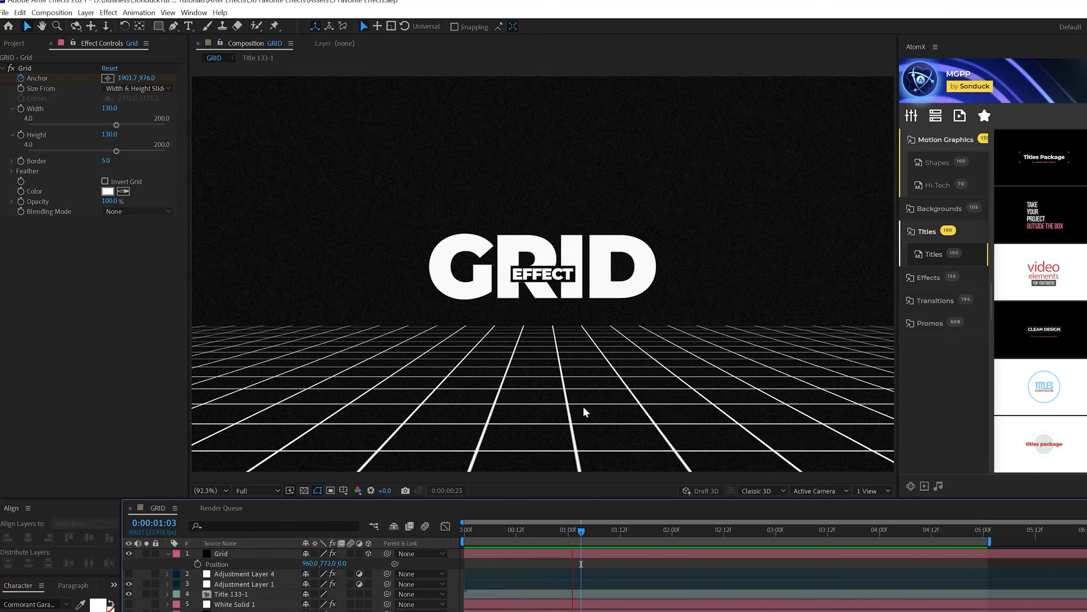
Duplicate the Grid layer and flip the copy horizontally
left_click(217, 554)
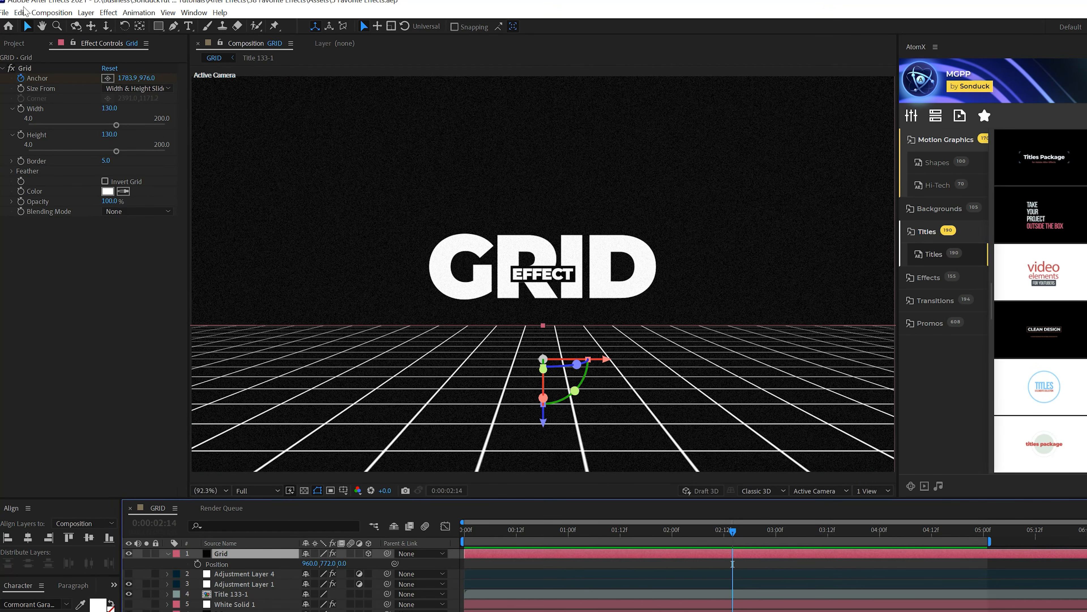
left_click(22, 12)
left_click(64, 153)
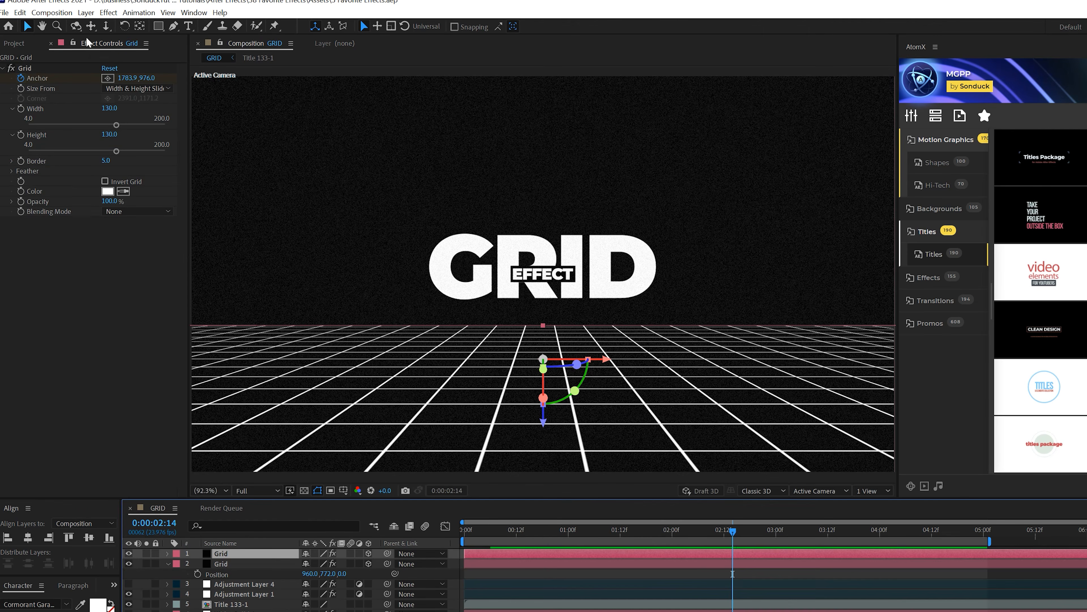
left_click(85, 12)
mouse_move(109, 144)
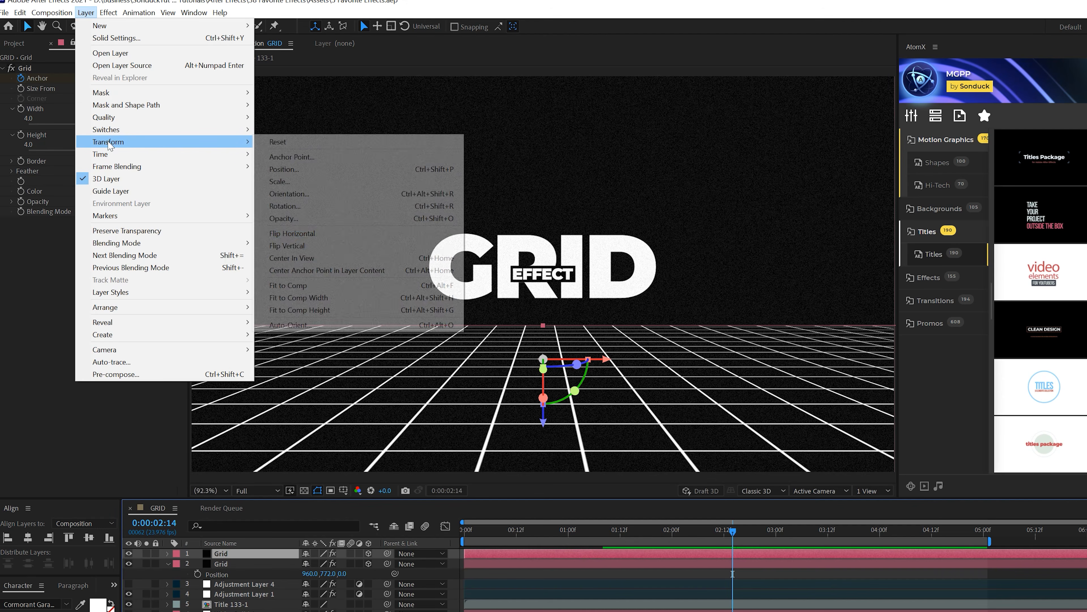
left_click(307, 233)
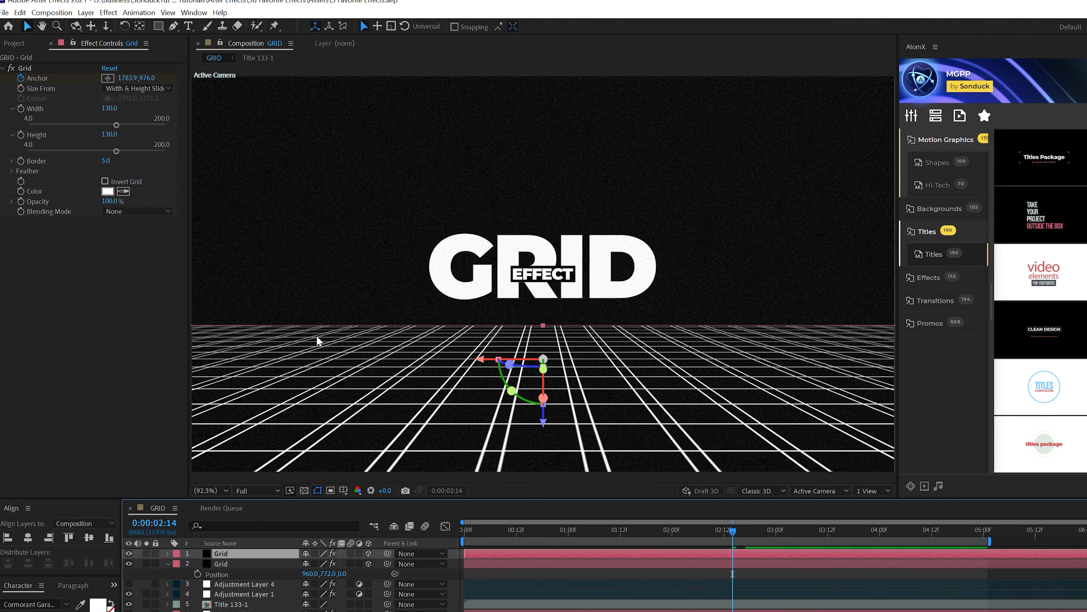
Raise the duplicated grid to a Y position of 254 as a ceiling, and select Adjustment Layer 1's Optics Compensation effect
key("p")
left_click_drag(327, 563, 274, 563)
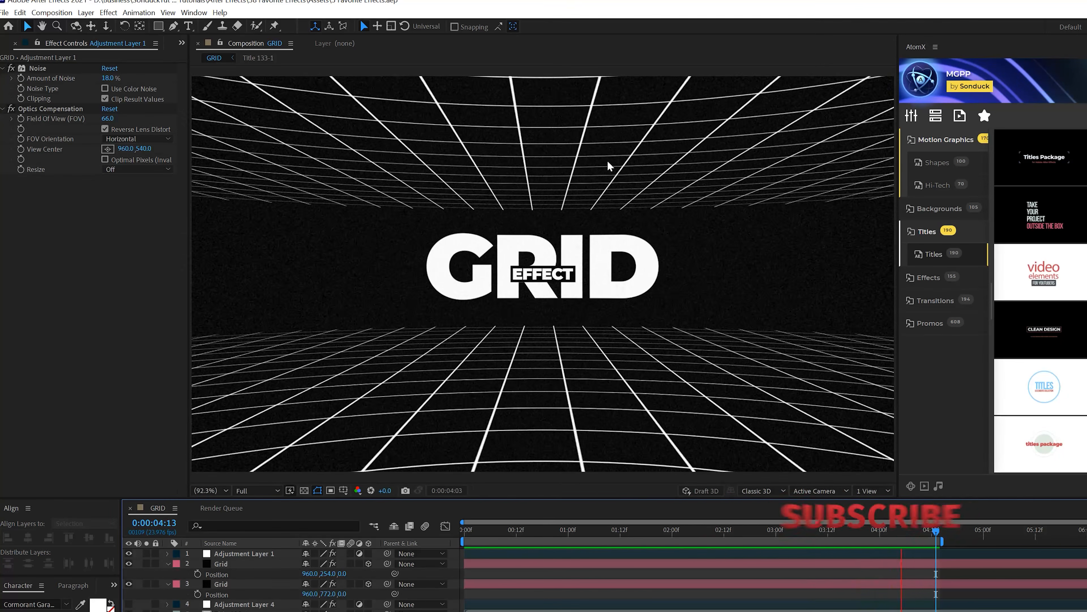
left_click(50, 108)
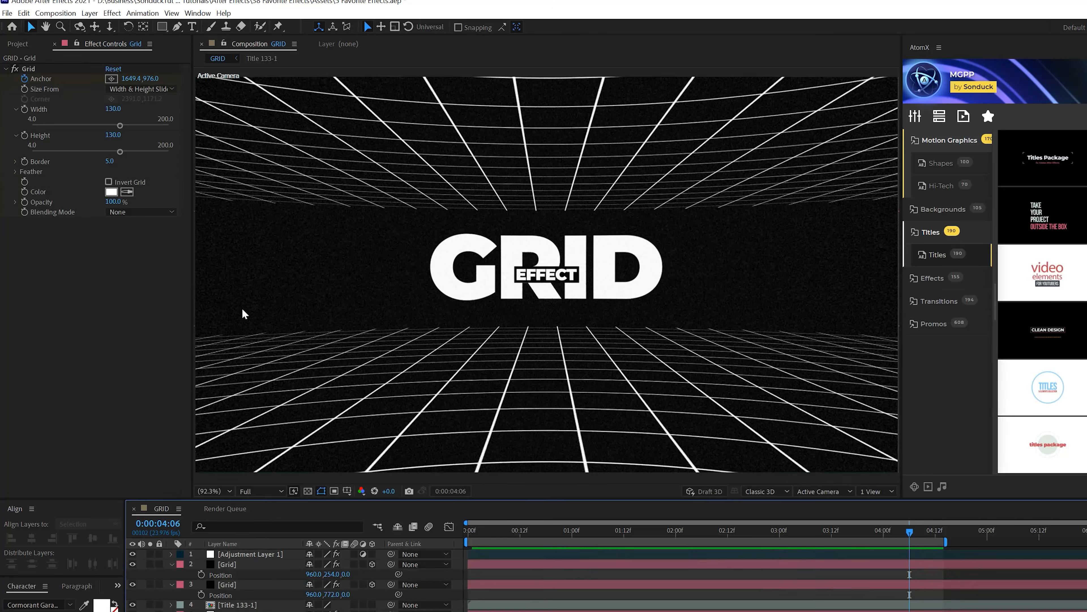
Add a new adjustment layer above the other layers and apply the Posterize Time effect to it
left_click(89, 12)
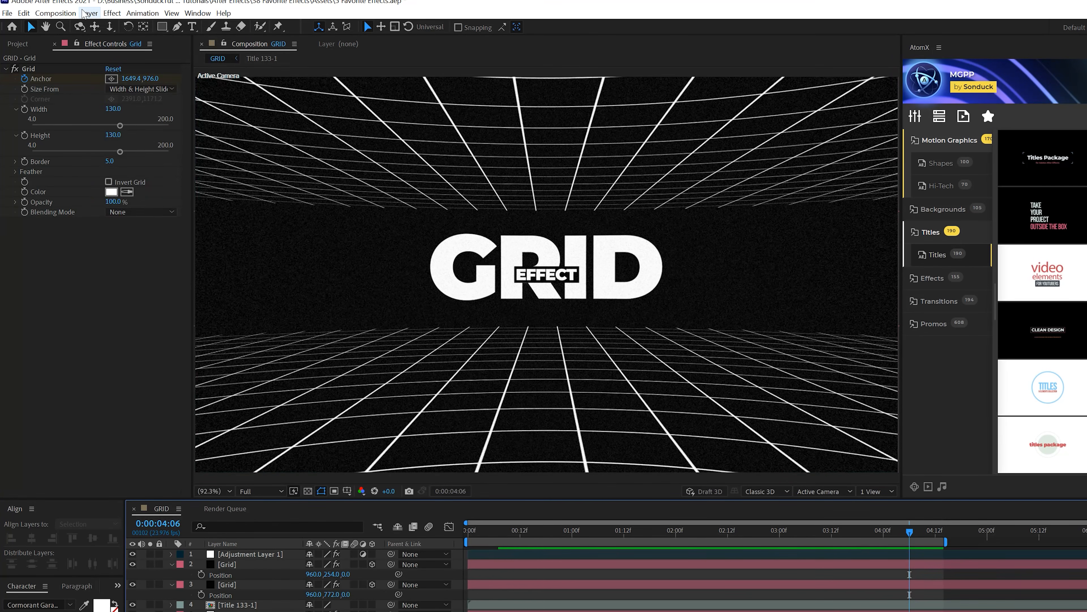
mouse_move(180, 26)
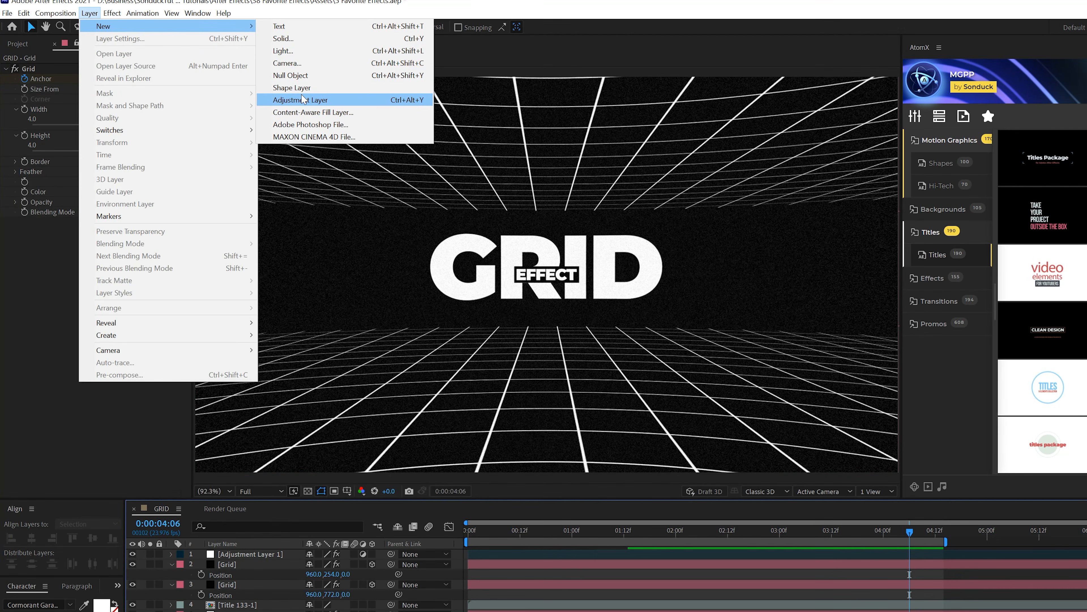
left_click(300, 100)
left_click(112, 12)
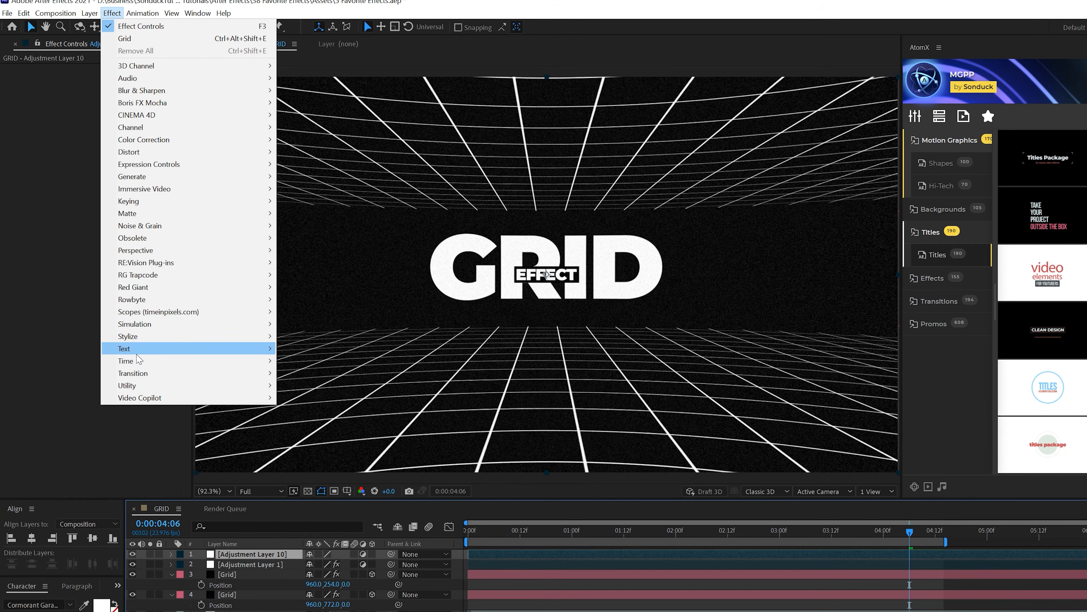
mouse_move(136, 362)
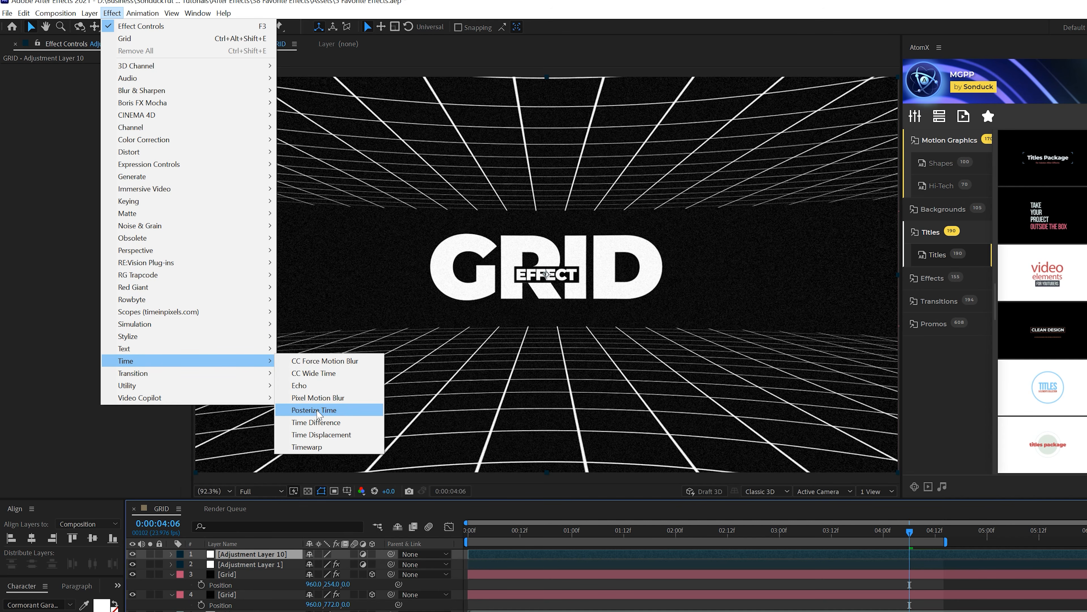
left_click(308, 410)
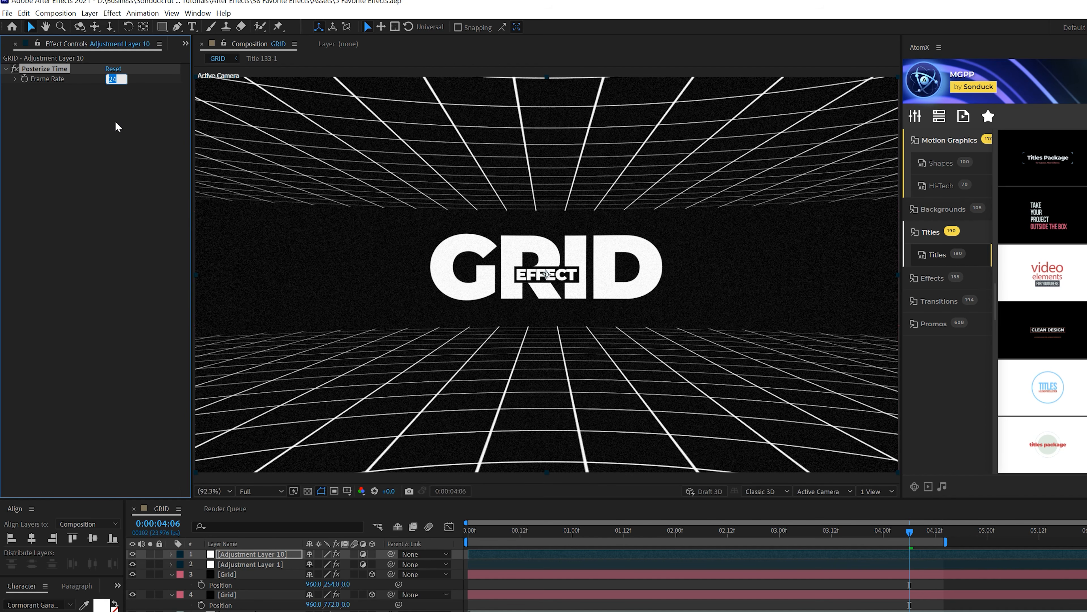
Set the Posterize Time frame rate to 12 and preview the grid animation
key("Return")
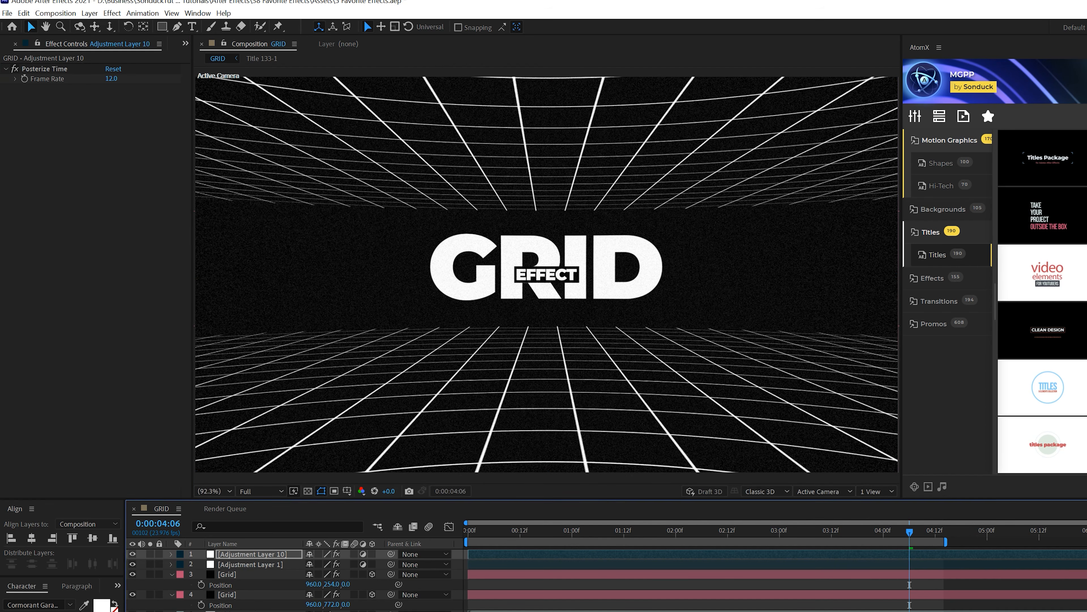
key("space")
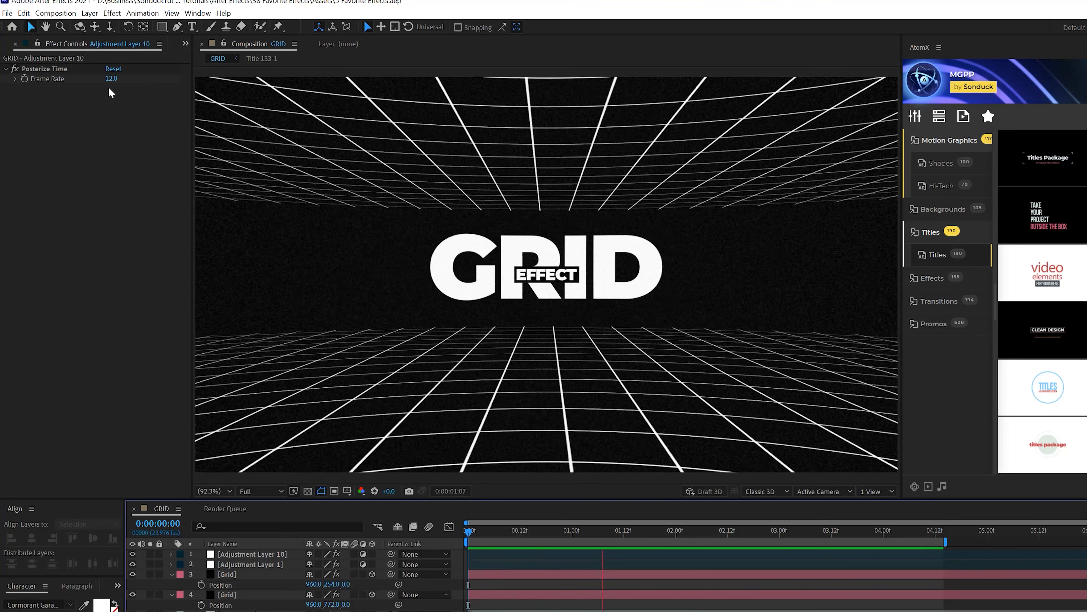
key("space")
Edit the Posterize Time frame rate again and replay the grid animation
left_click(112, 78)
key("Return")
key("space")
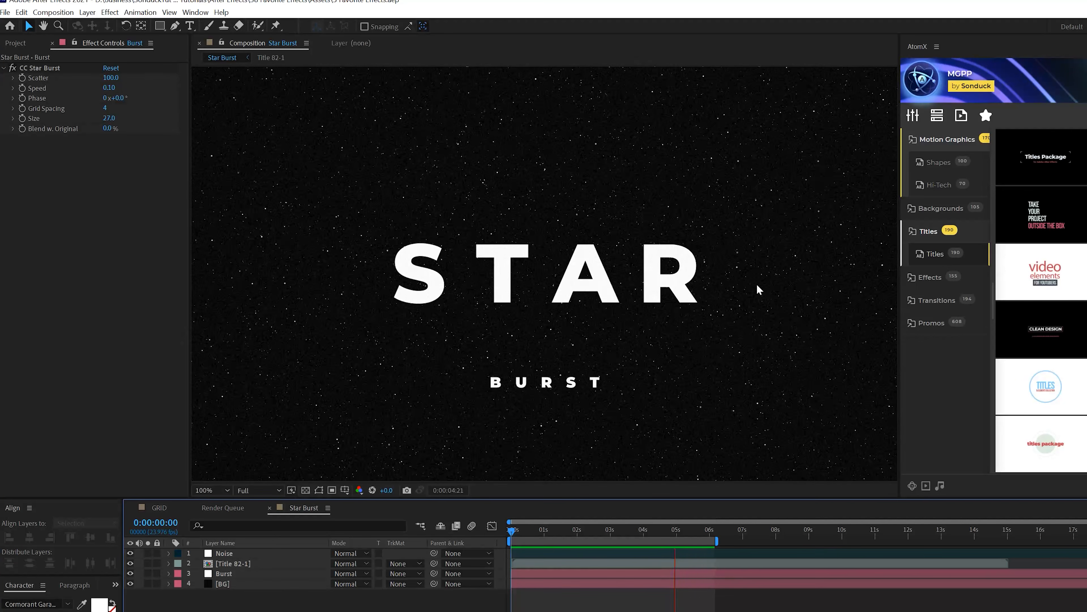
Delete the Burst layer from the Star Burst composition
left_click(227, 574)
key("Delete")
Create a new white solid at 1920 × 1080 px in the Star Burst composition
left_click(87, 12)
mouse_move(105, 26)
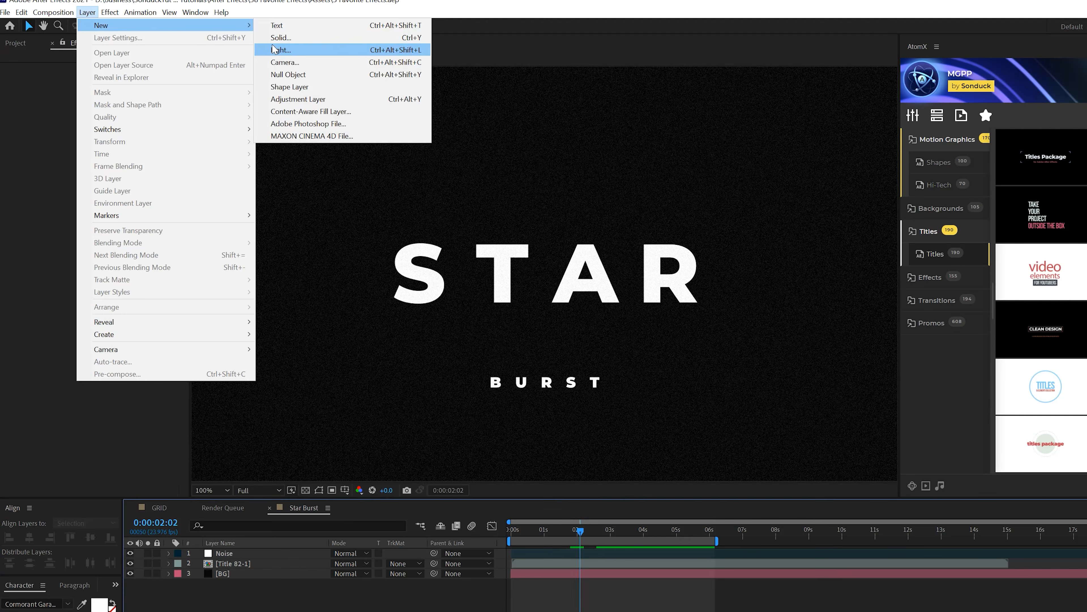
left_click(272, 38)
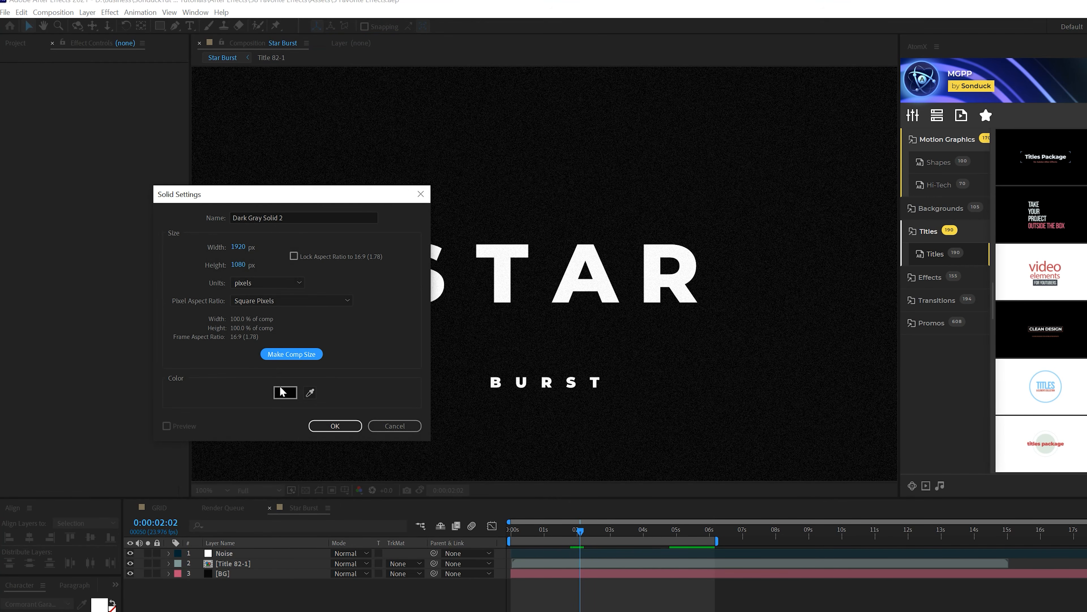
left_click(286, 392)
left_click(79, 354)
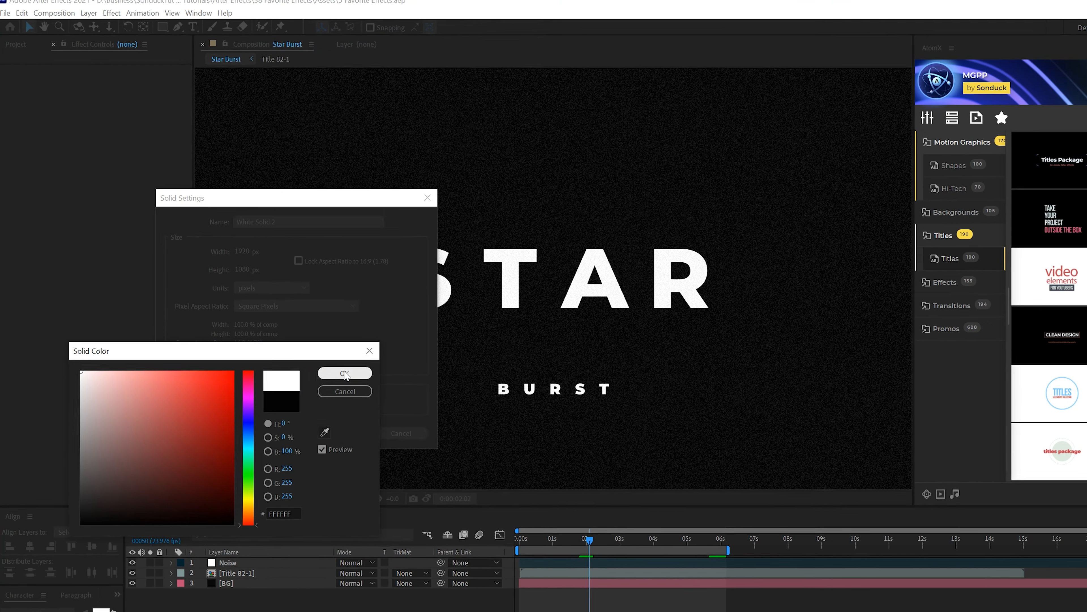
left_click(341, 364)
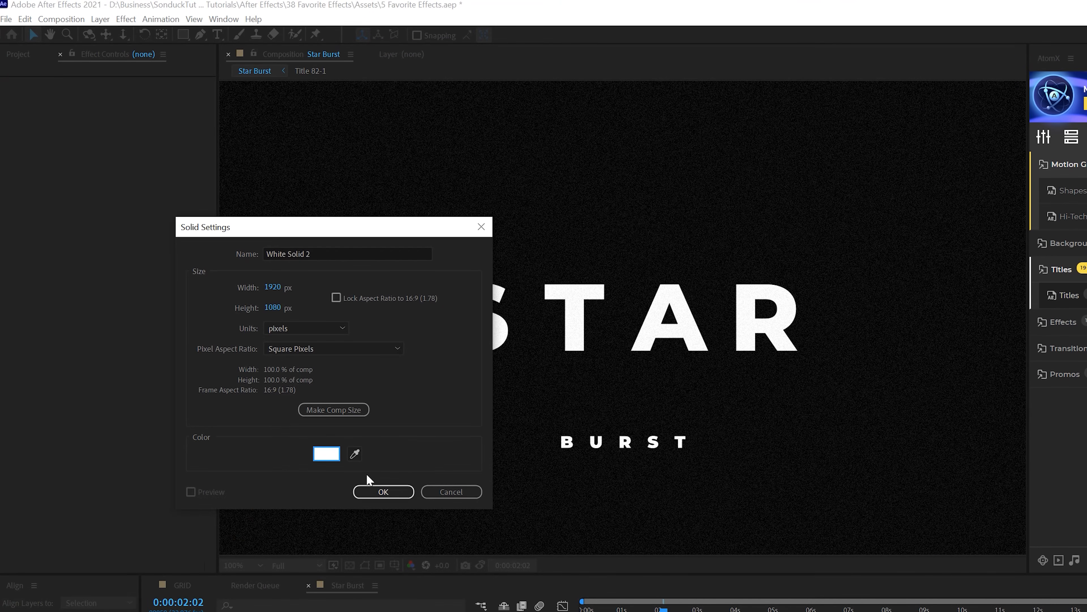
left_click(377, 490)
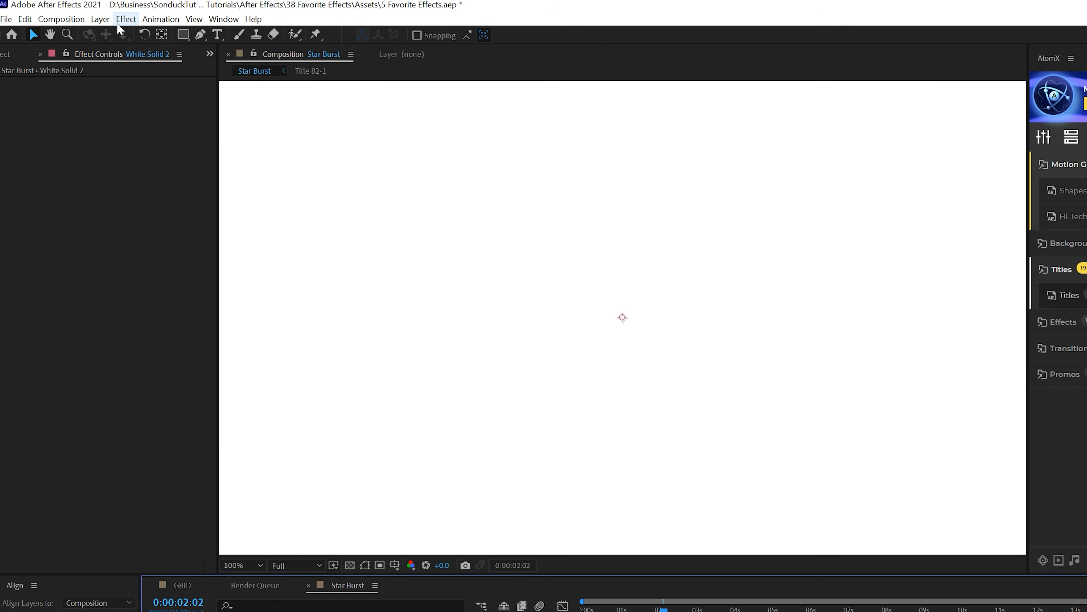
Apply the CC Star Burst simulation effect to the new white solid
left_click(121, 28)
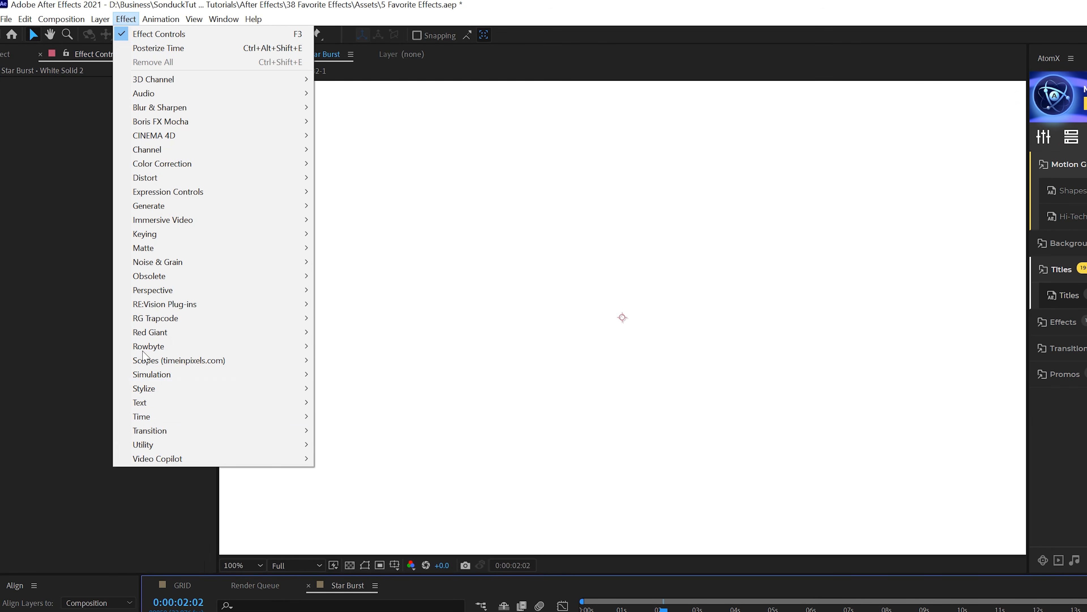
mouse_move(214, 374)
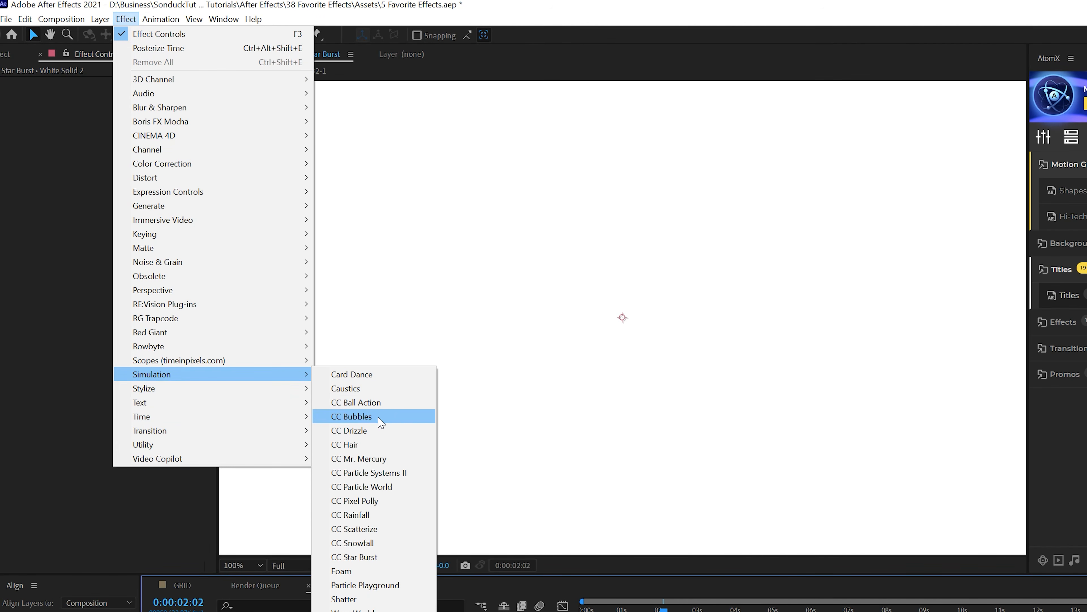
left_click(354, 557)
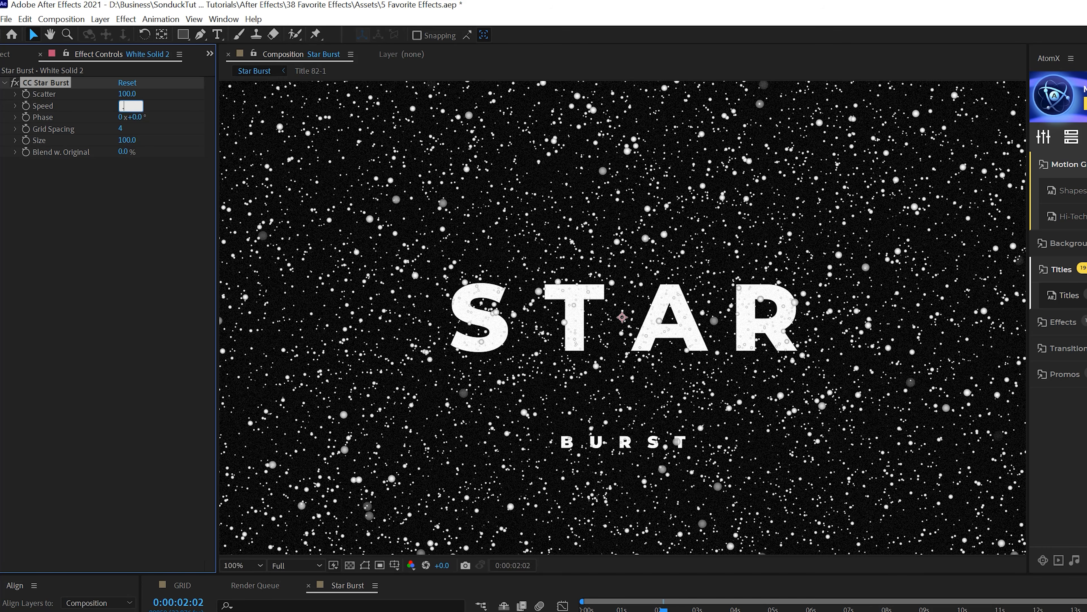
Set the CC Star Burst Speed to 0.10 and reduce its Size to 33
key("Return")
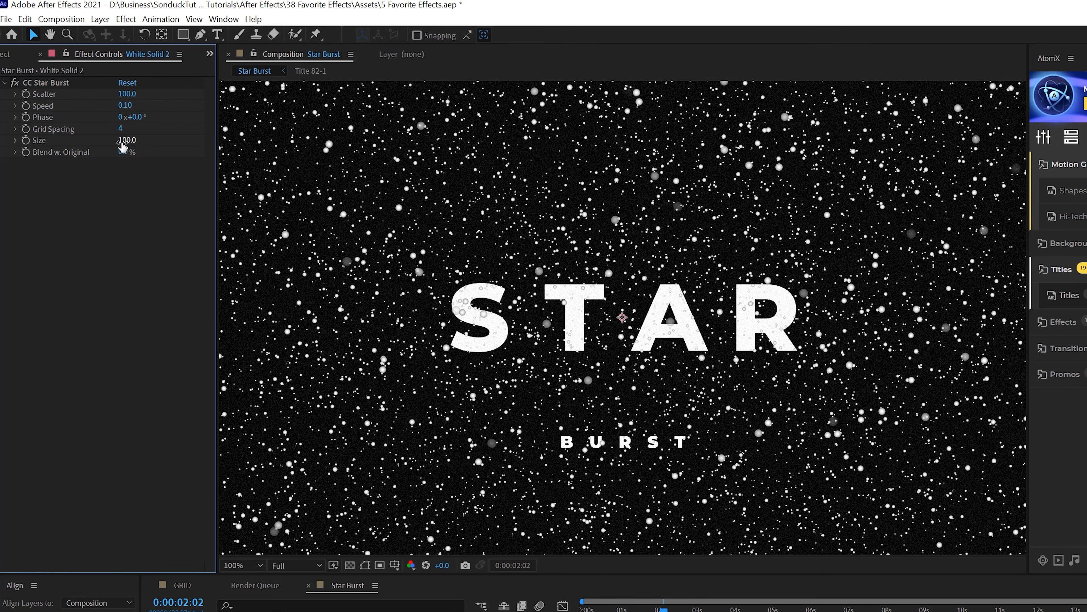
left_click_drag(125, 145, 76, 140)
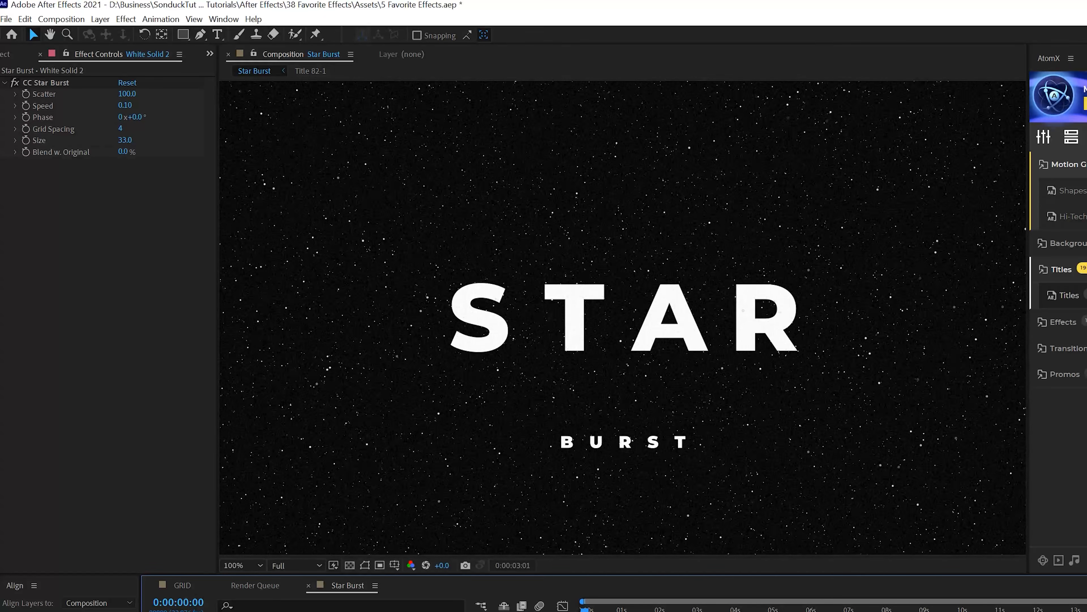
key("ctrl+Up")
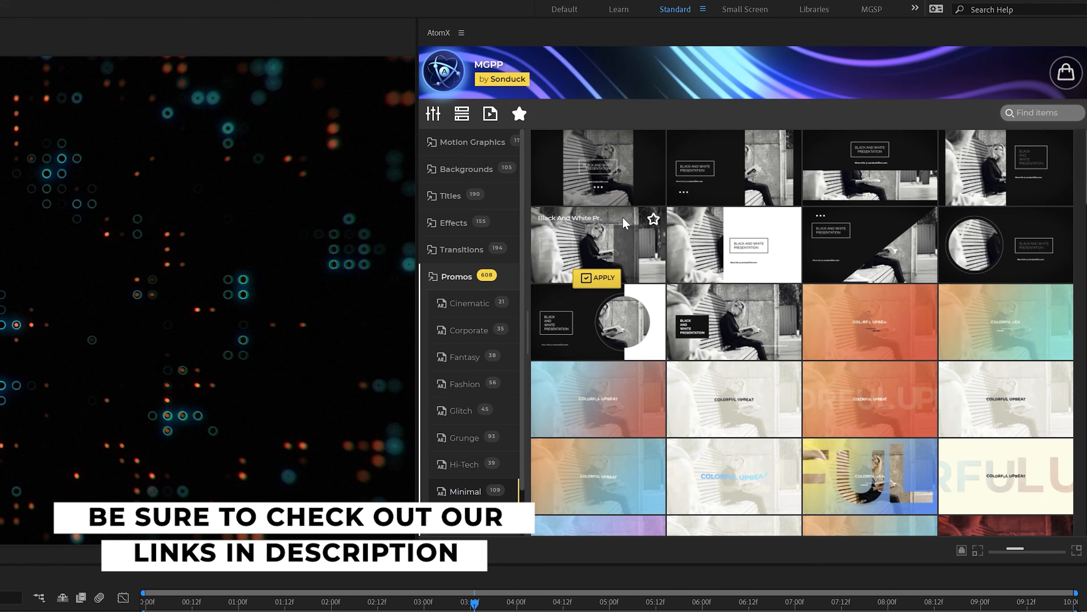
Browse the Titles category of the AtomX library and apply the Title 61 template to the composition
mouse_move(635, 165)
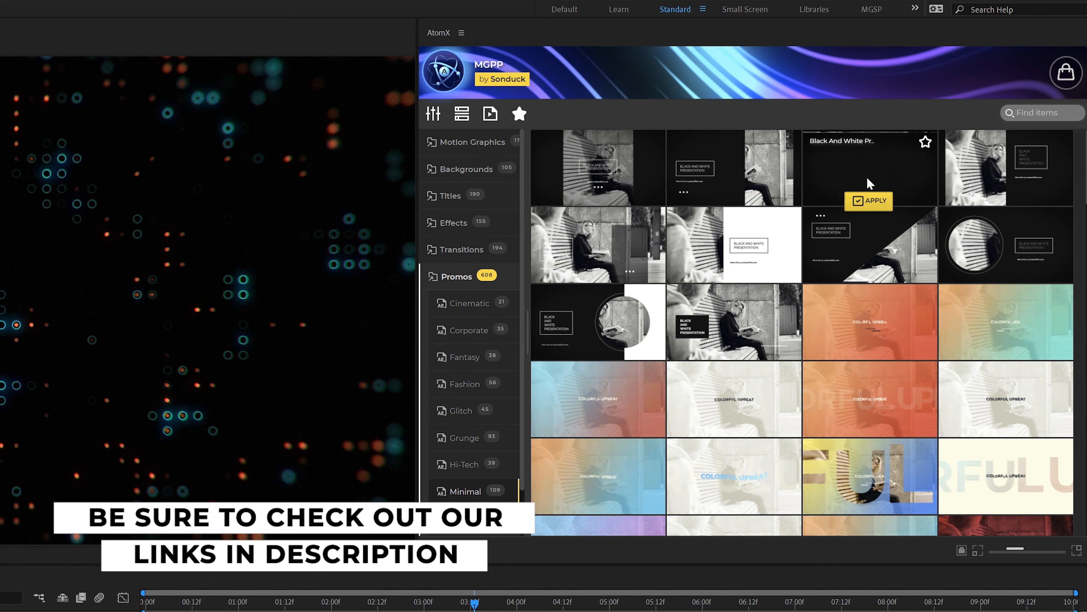
mouse_move(715, 247)
mouse_move(589, 311)
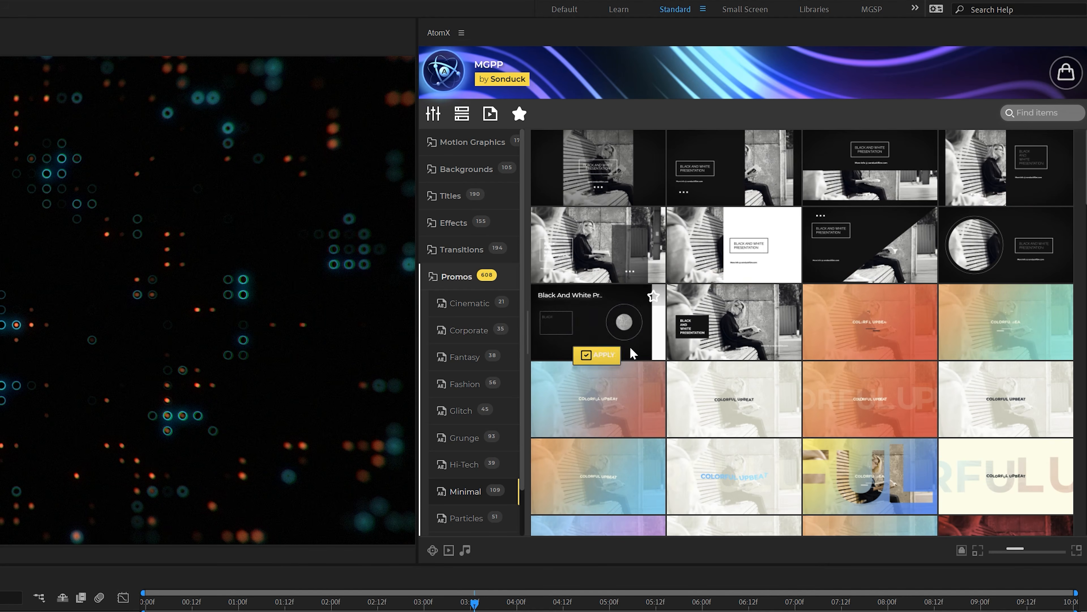
left_click(458, 201)
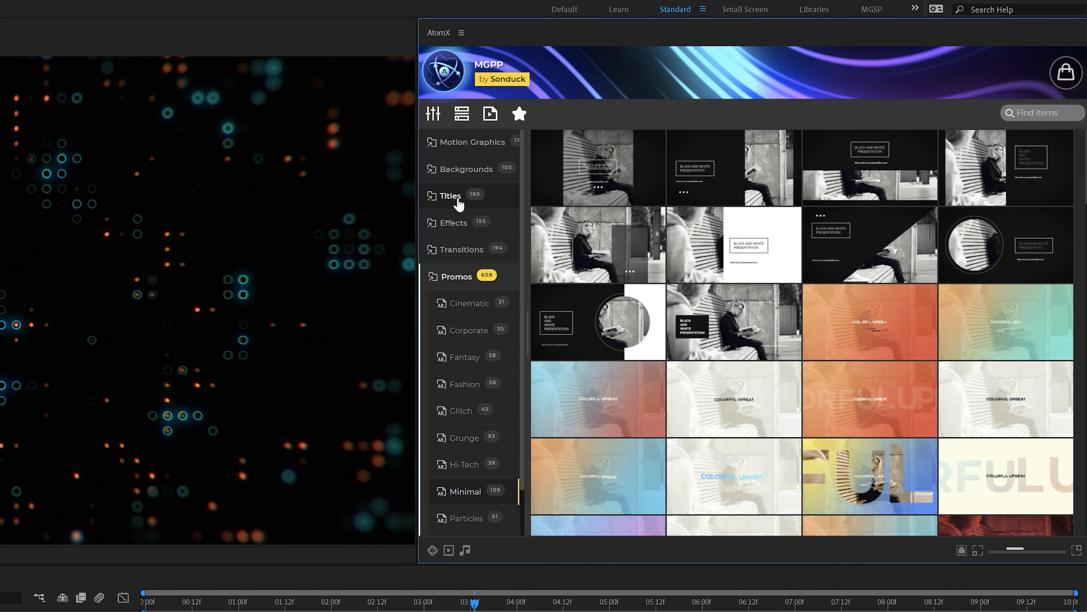
scroll(684, 425, "down", 10)
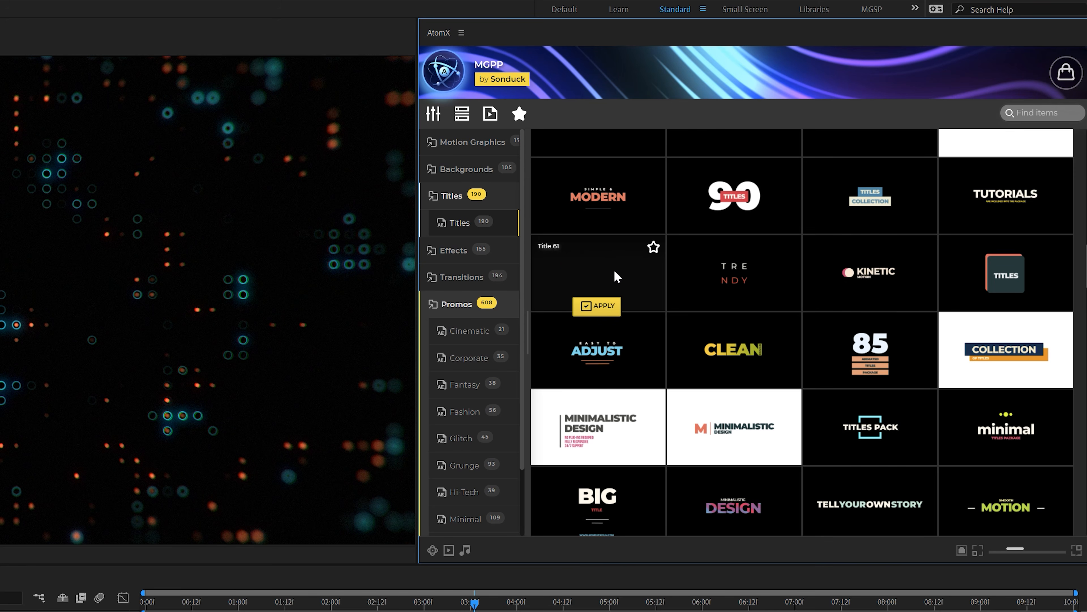
left_click(591, 307)
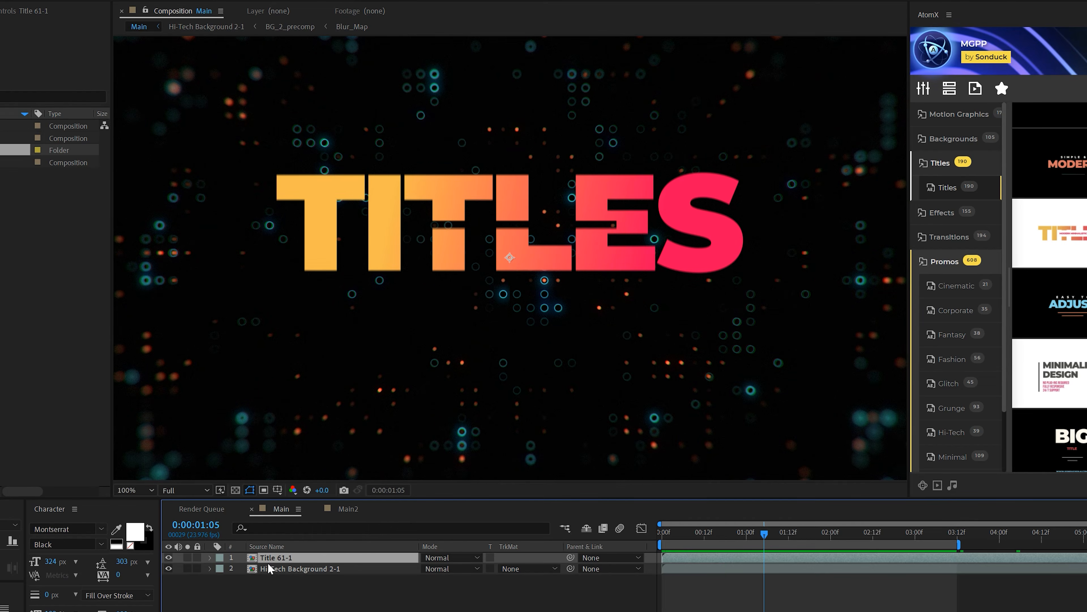
Open the Title 61-1 composition and recolor its pink title text to teal
double_click(274, 557)
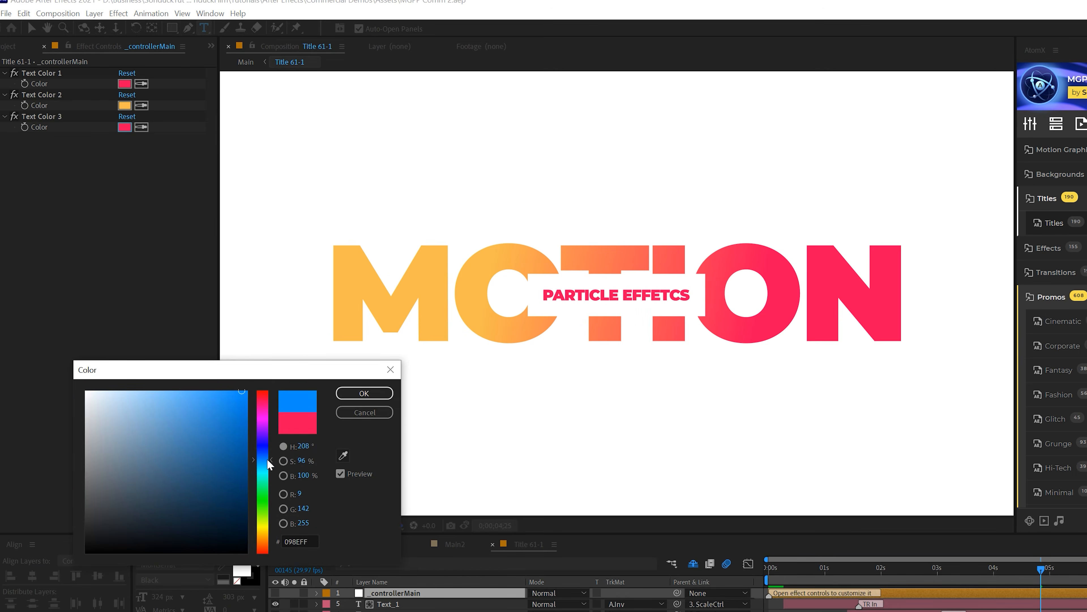
left_click_drag(266, 459, 266, 448)
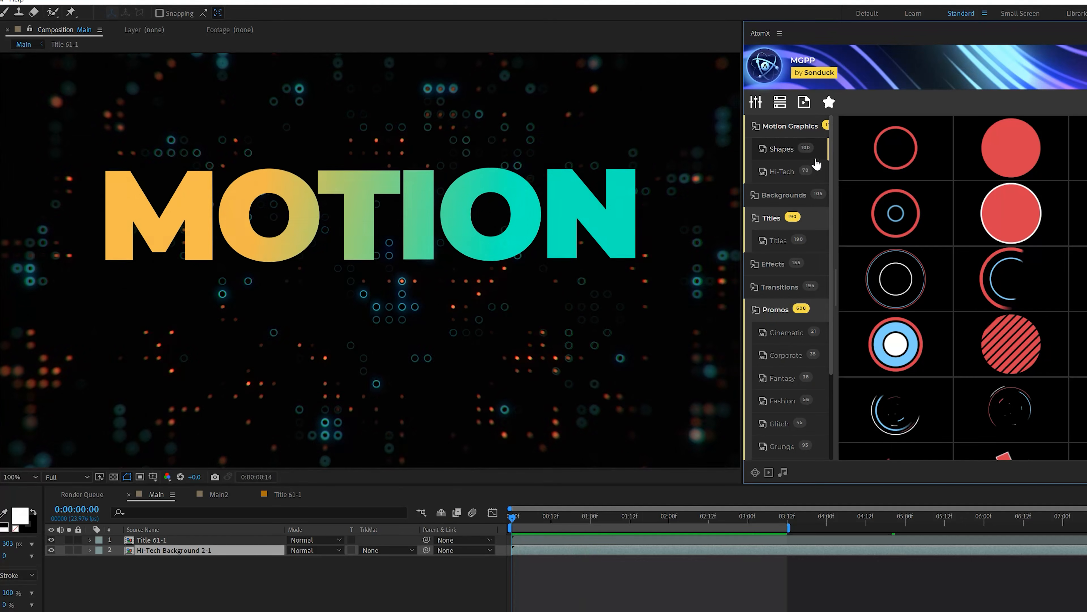
Browse the Hi-Tech motion graphics and the Particles effects in the AtomX library
left_click(782, 172)
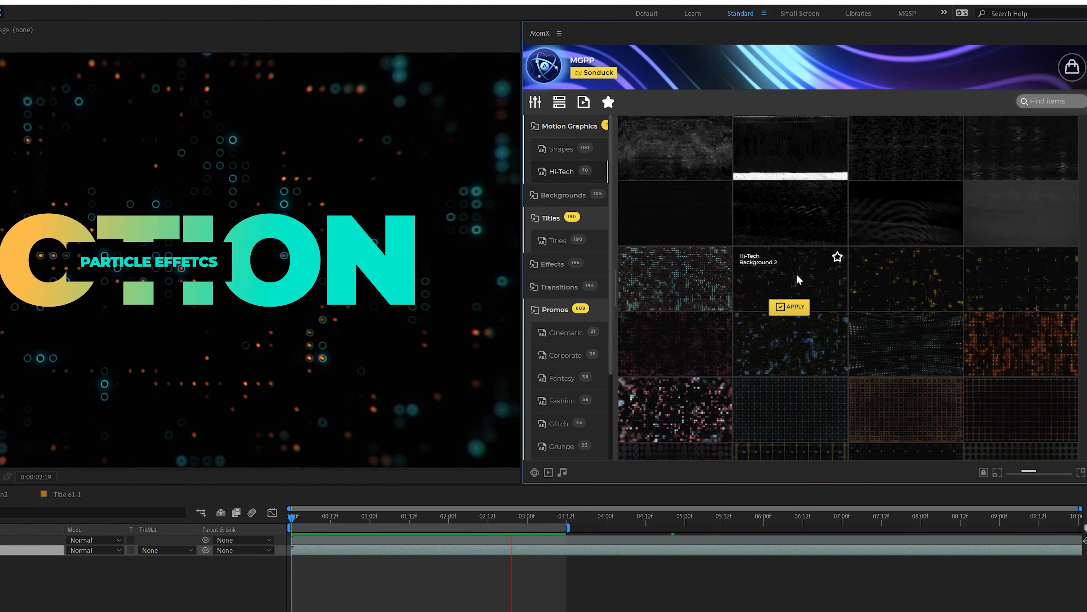
mouse_move(996, 341)
left_click(552, 264)
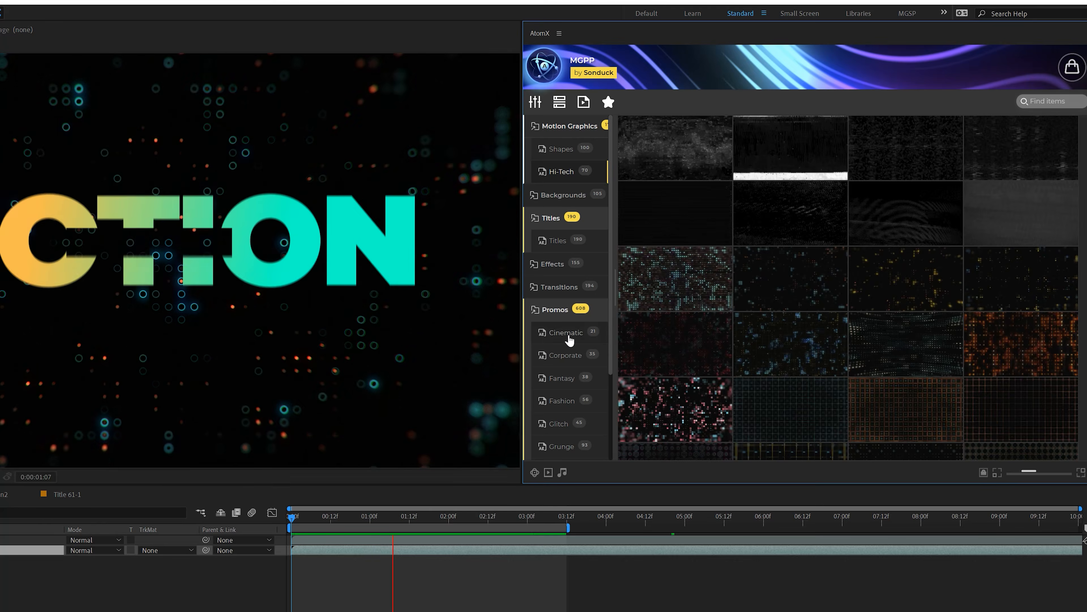
left_click(563, 355)
scroll(711, 341, "down", 10)
scroll(738, 342, "up", 10)
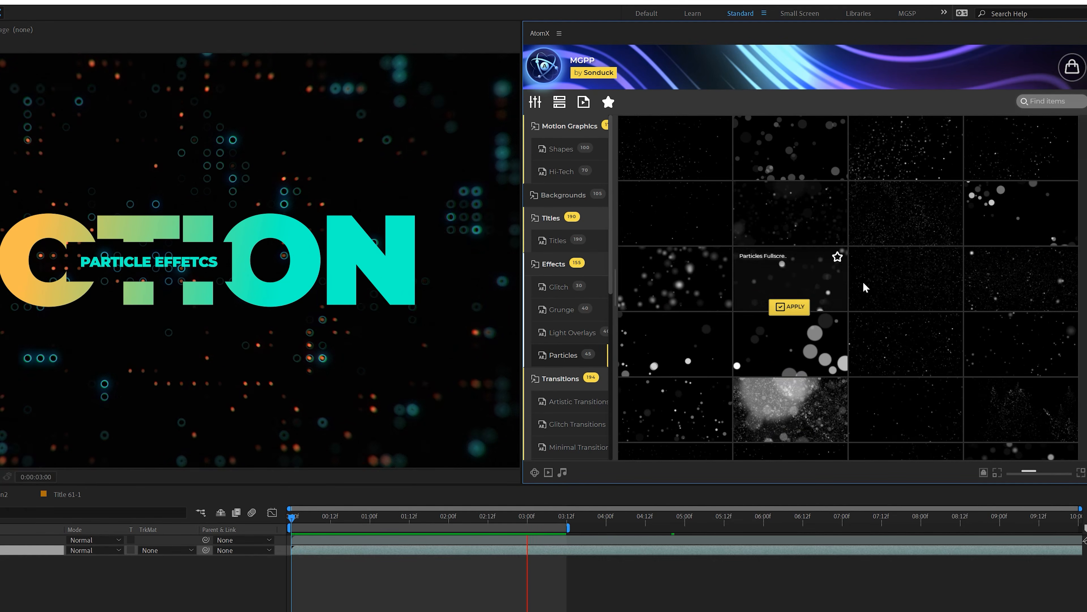
mouse_move(784, 351)
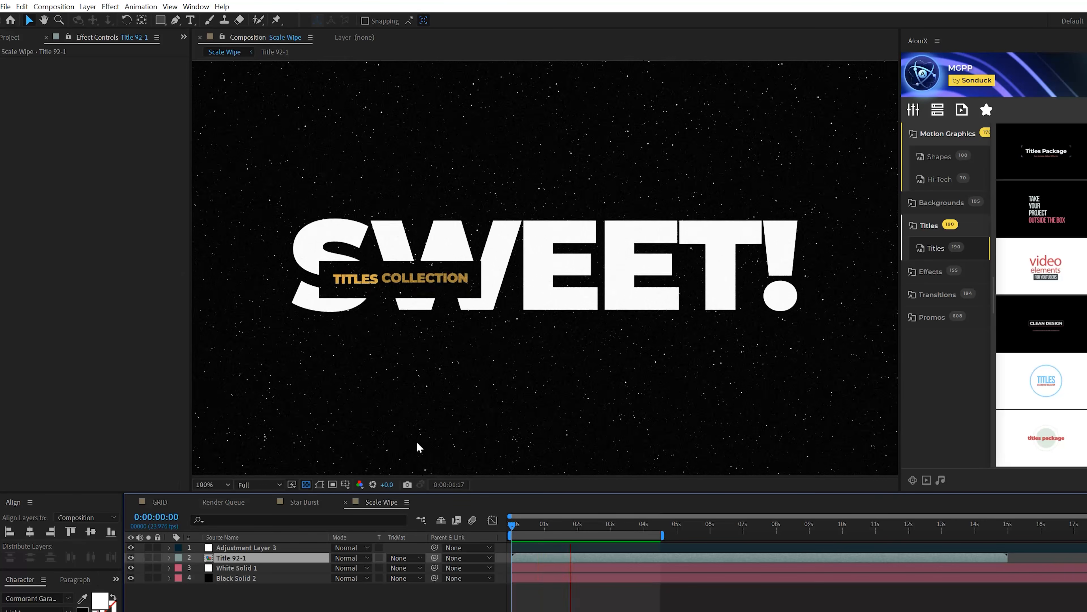
Apply the CC Scale Wipe transition effect to the Title 92-1 layer and move its Center to 960, 442
left_click(112, 7)
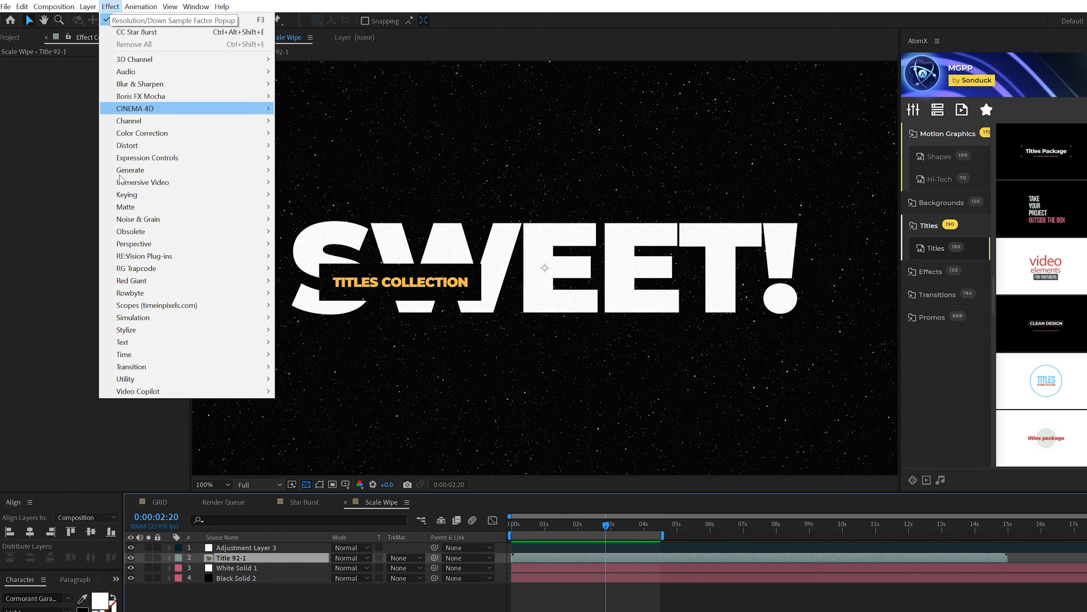
mouse_move(240, 366)
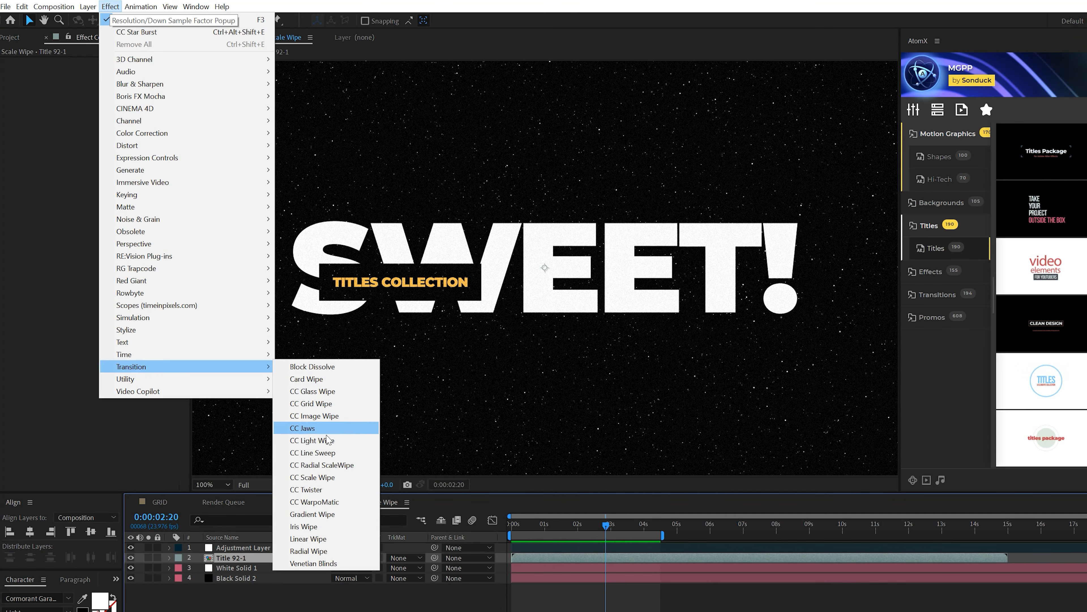
left_click(328, 477)
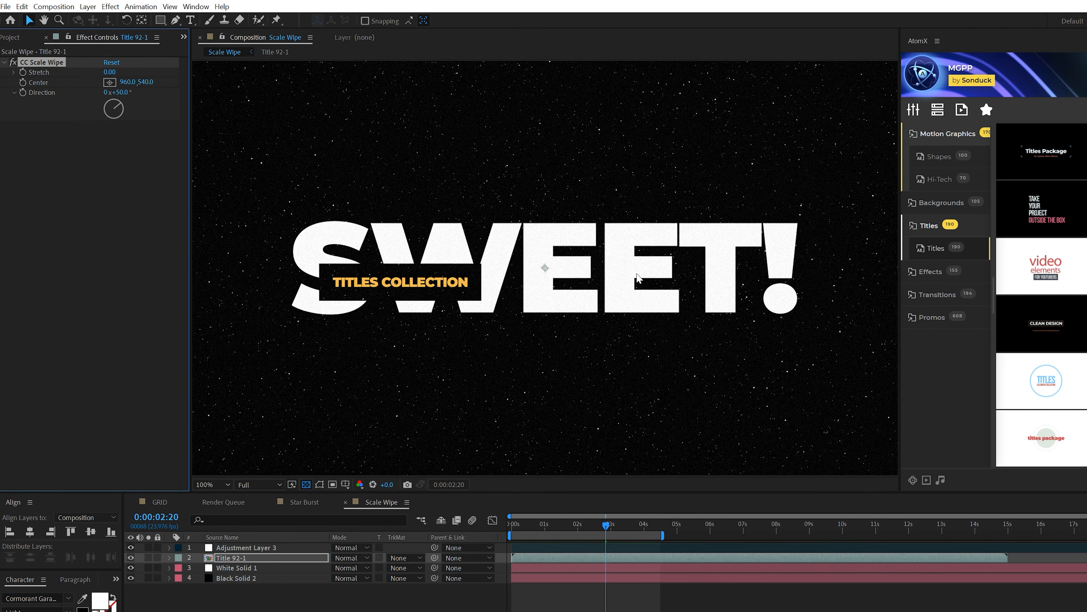
left_click_drag(545, 270, 547, 229)
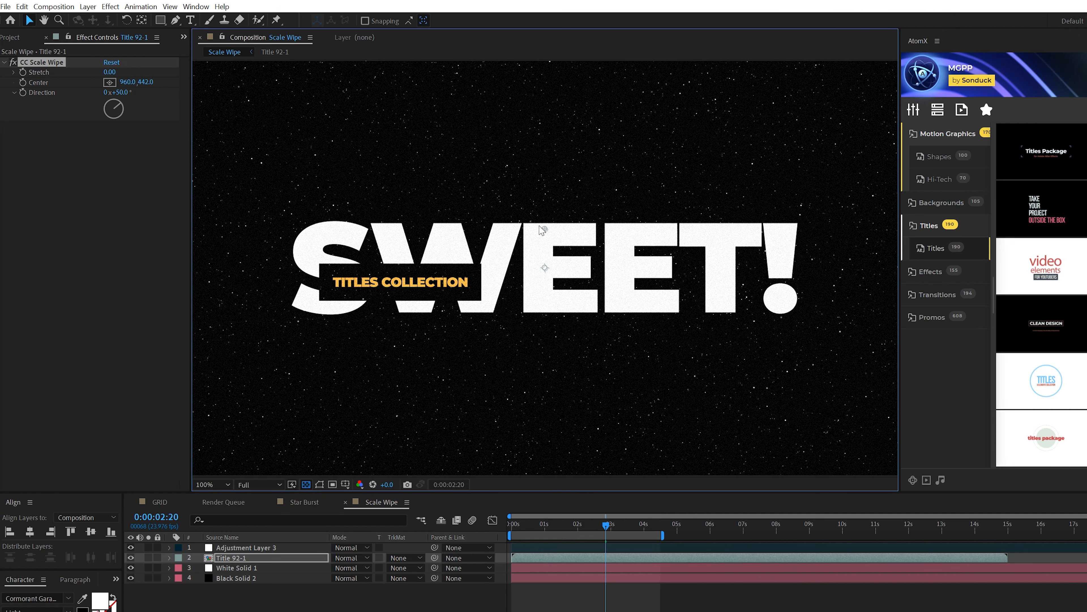
key("ctrl+0")
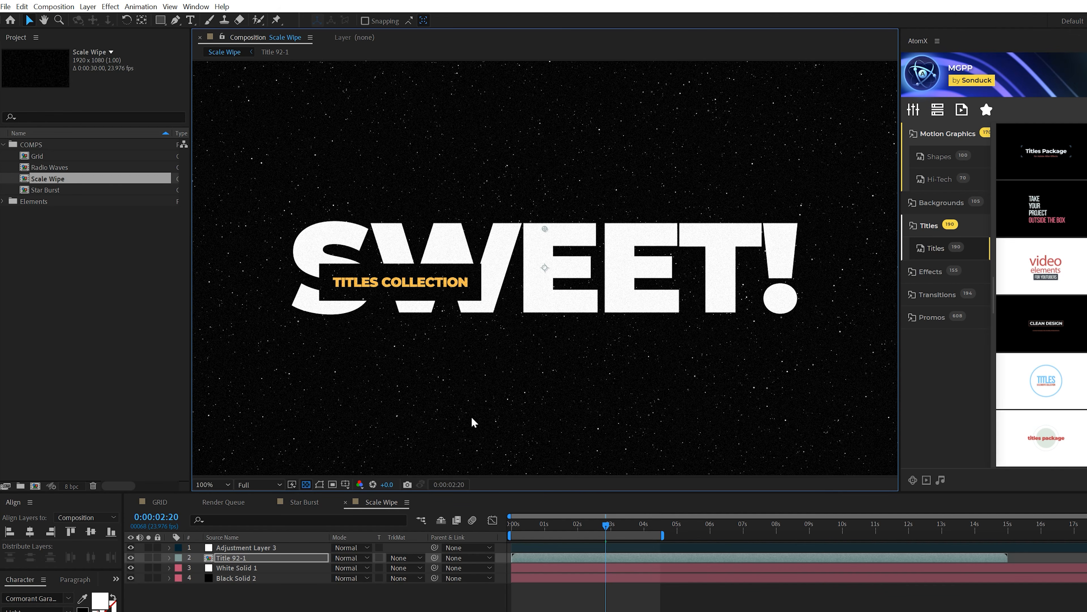
key("F3")
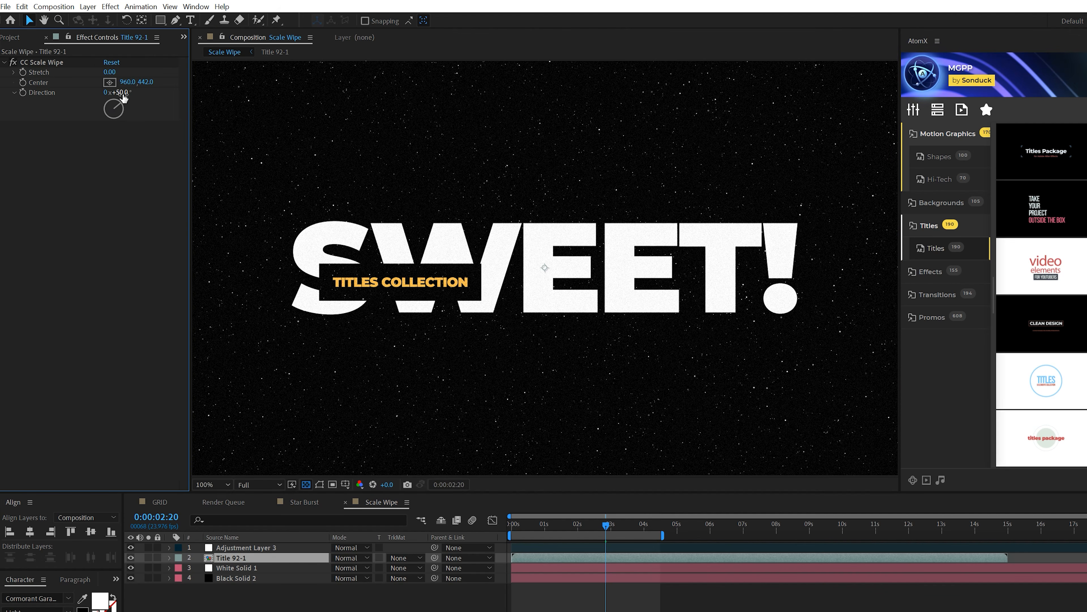
Set the scale wipe's Direction to 0° and Stretch to 76.20, with a Stretch keyframe at about 0:00:01:20
left_click_drag(112, 72, 189, 87)
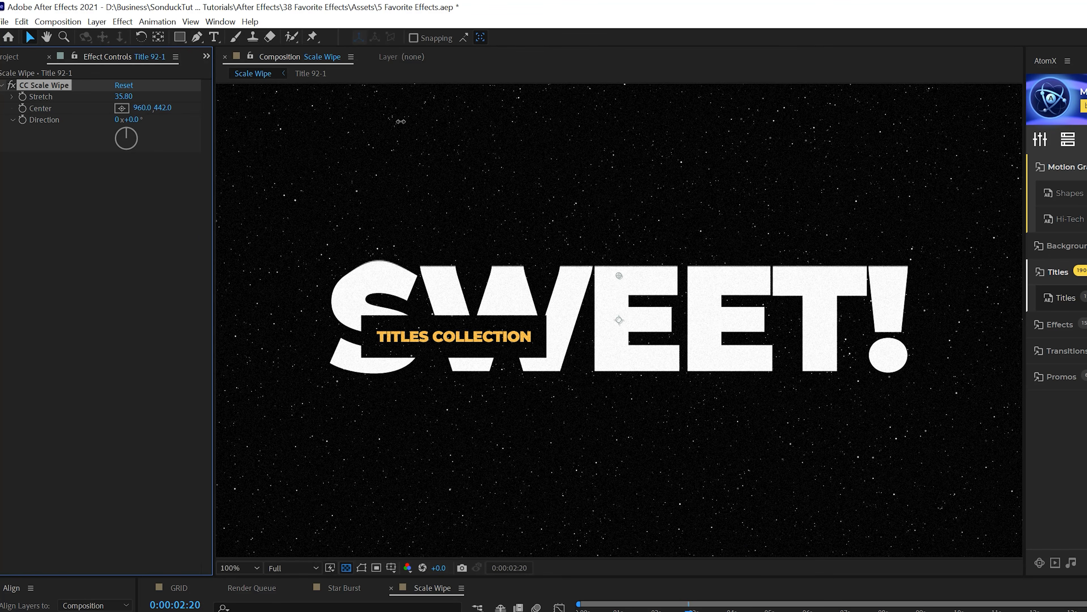
left_click_drag(400, 121, 714, 168)
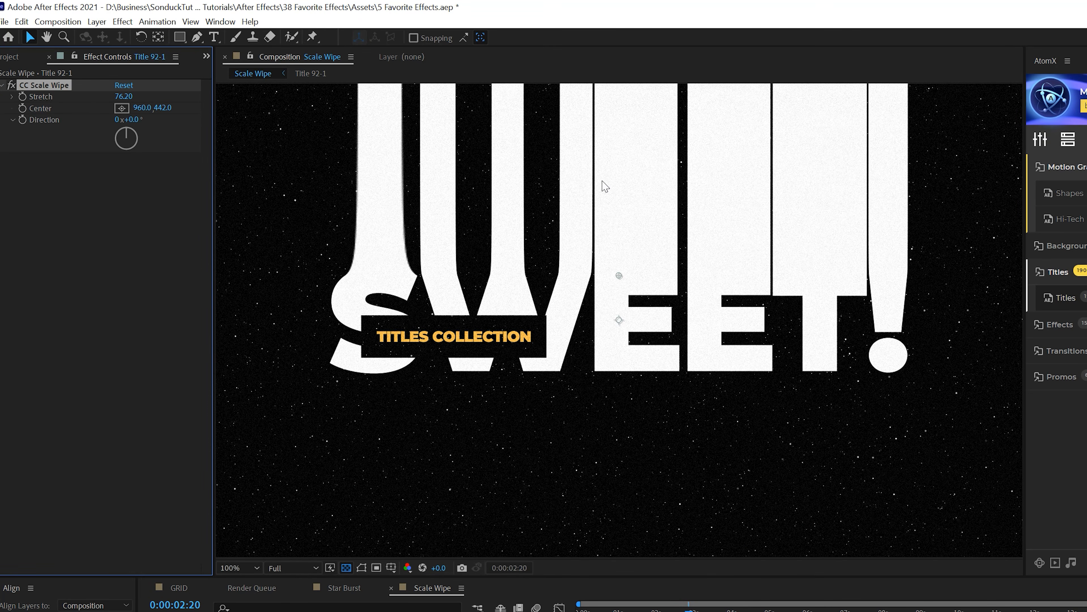
left_click_drag(581, 610, 670, 611)
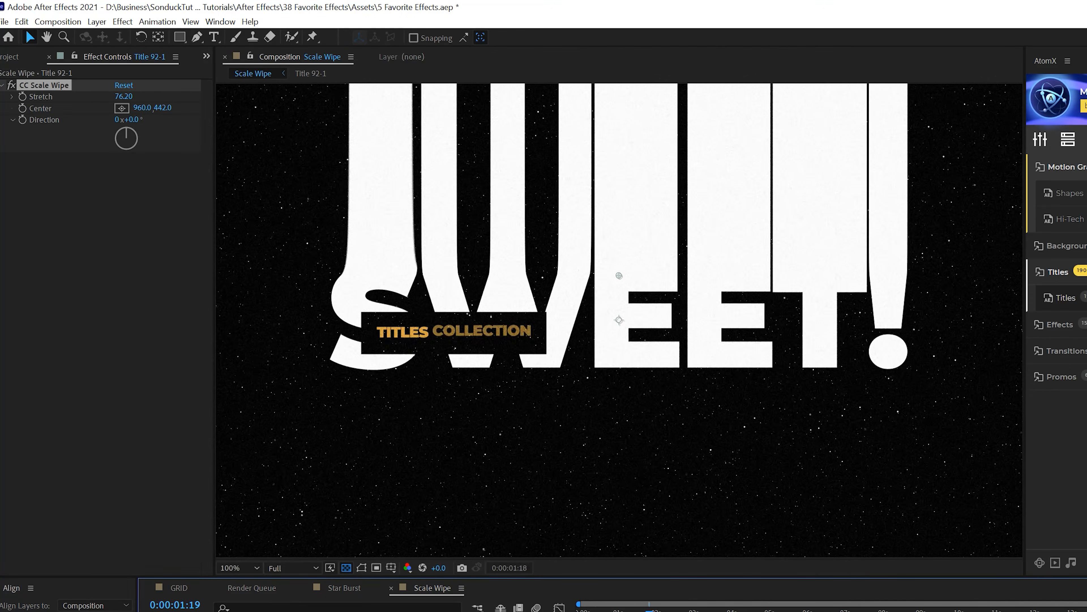
left_click(23, 97)
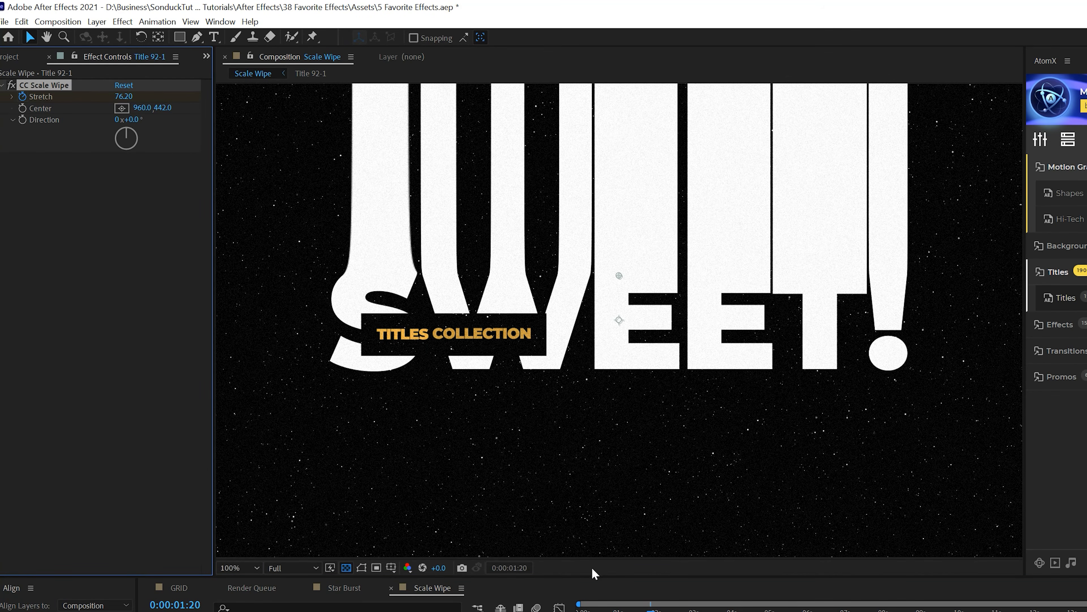
Add a Stretch keyframe of 0 at 0:00:02:19 for the scale wipe on the title layer
left_click(687, 610)
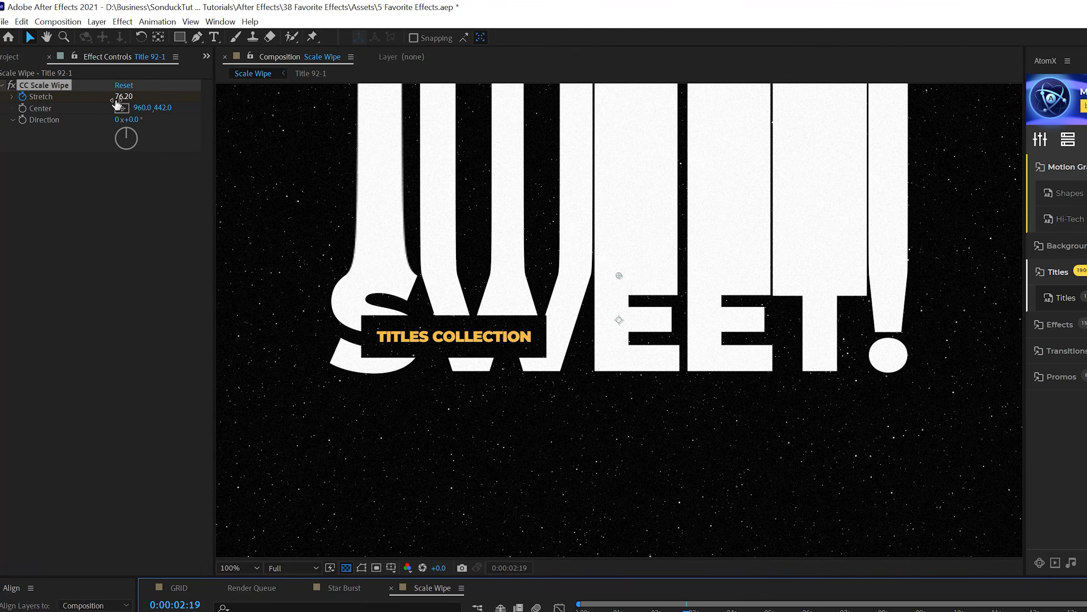
left_click(121, 96)
type("0")
key("Return")
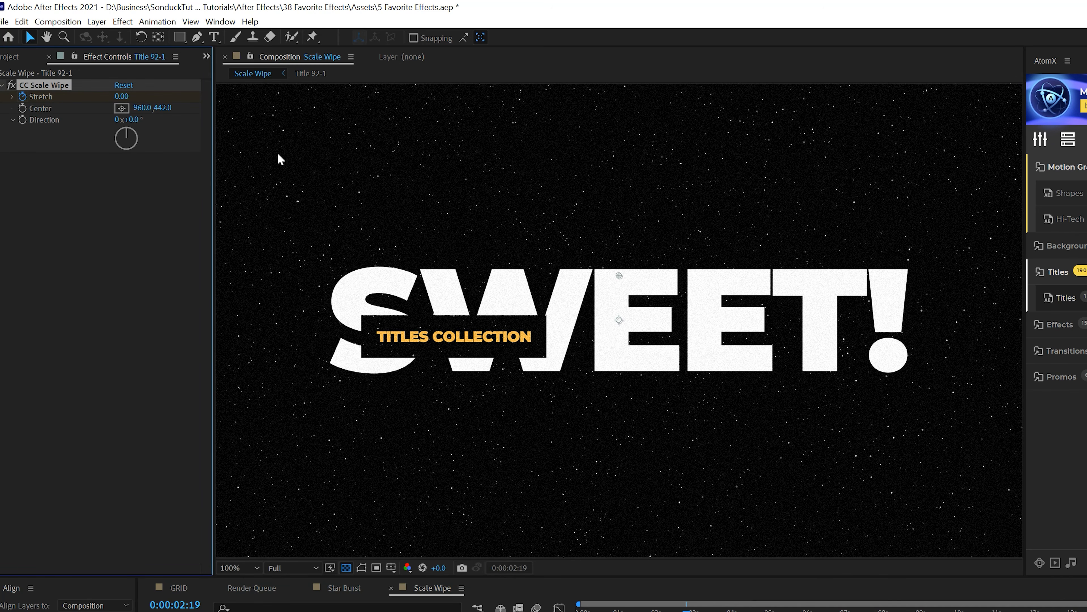
Go back to 0:00:02:02 and duplicate the CC Scale Wipe effect on the title layer
left_click(659, 609)
key("ctrl+d")
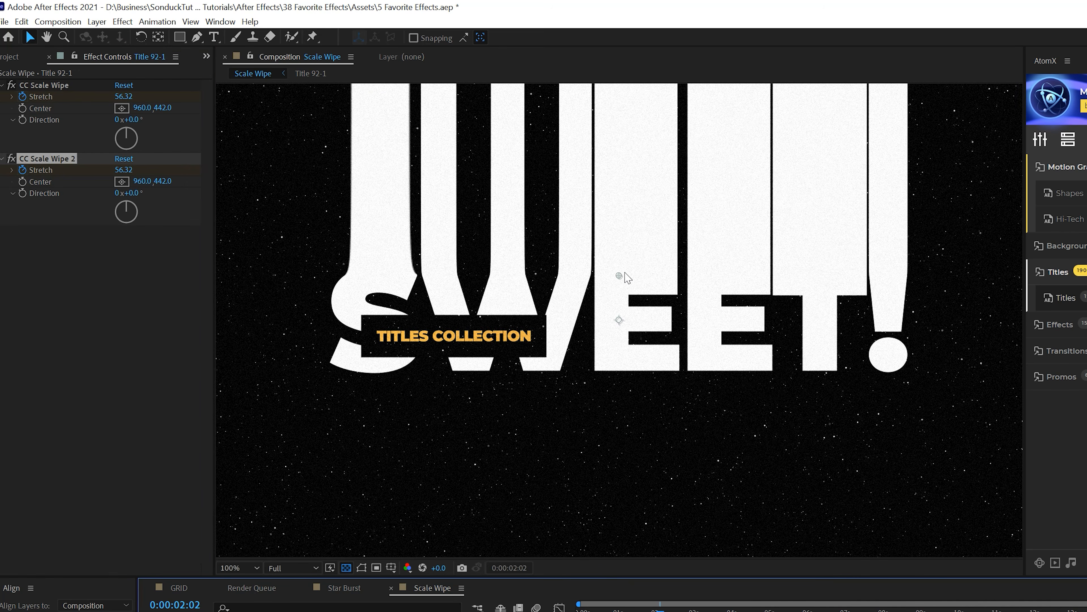
Set the duplicated scale wipe's Center to 960, 633 and Direction to 180°, then preview the title animation
left_click_drag(620, 276, 619, 359)
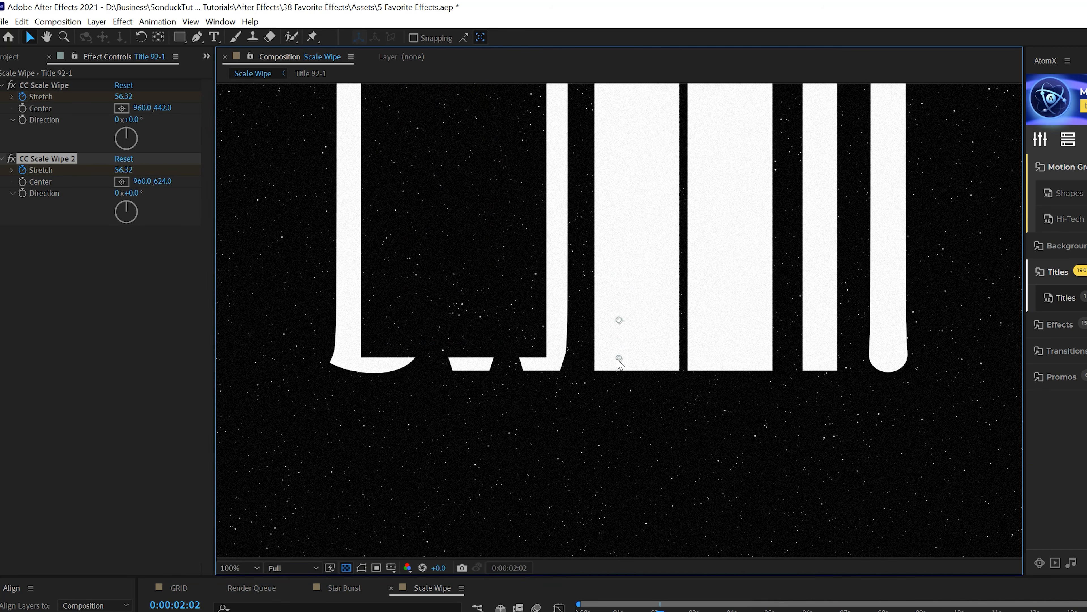
left_click(131, 194)
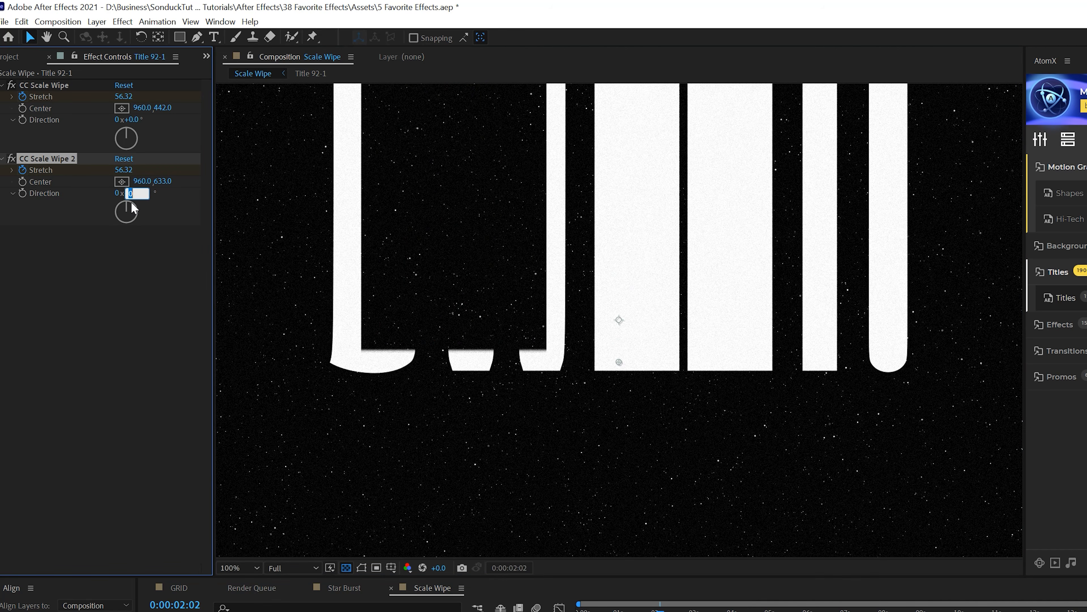
left_click(140, 359)
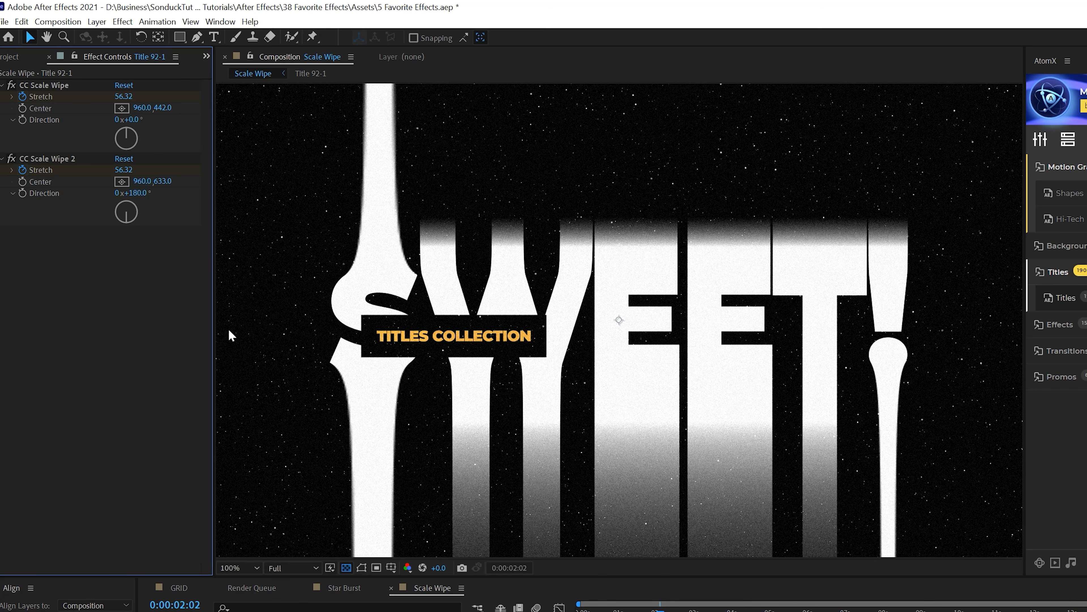
key("space")
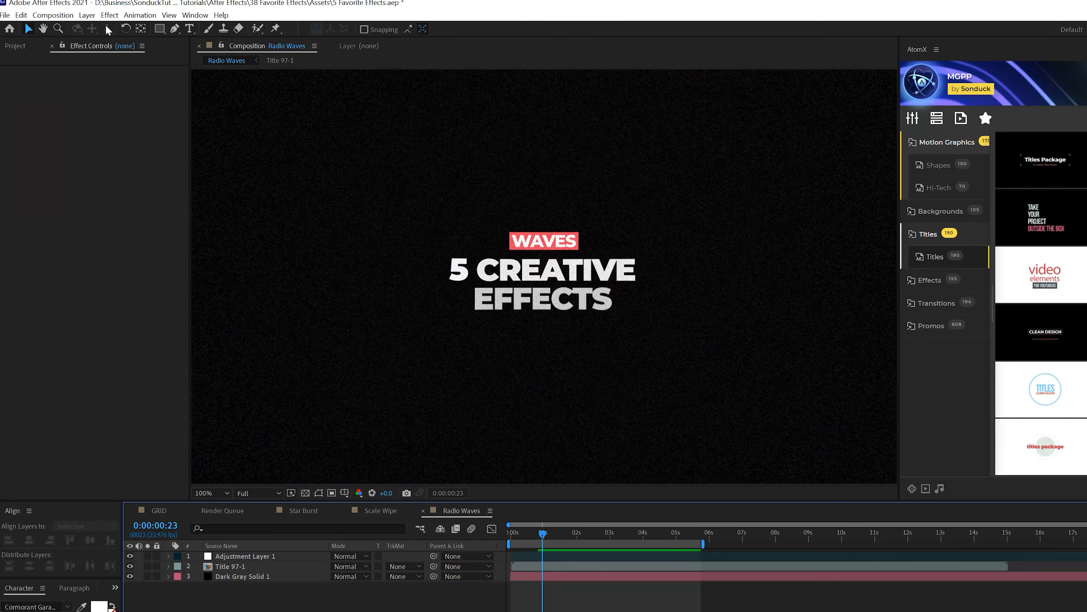
Add a white solid layer to the Radio Waves composition
left_click(88, 15)
mouse_move(98, 29)
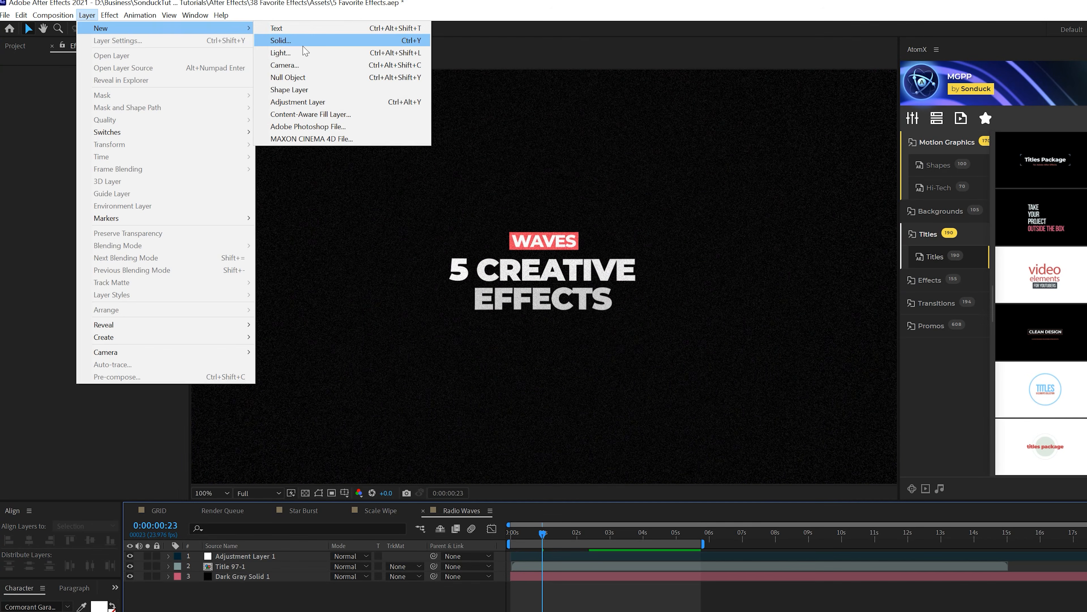
left_click(303, 45)
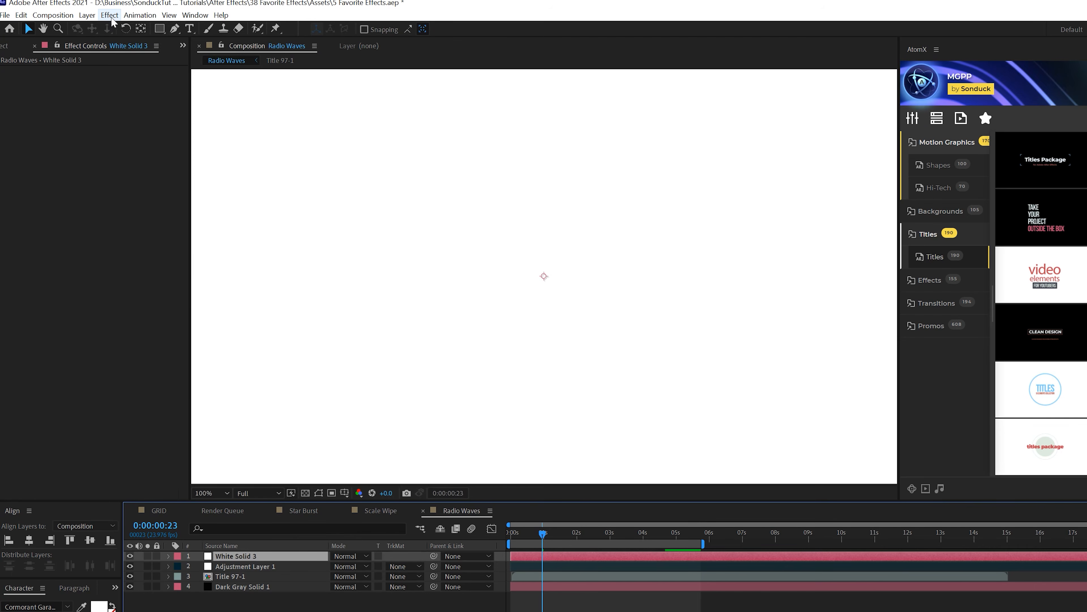
Apply the Radio Waves effect to the white solid and start the layer earlier so waves already fill the frame at 0:00:00:00
left_click(110, 15)
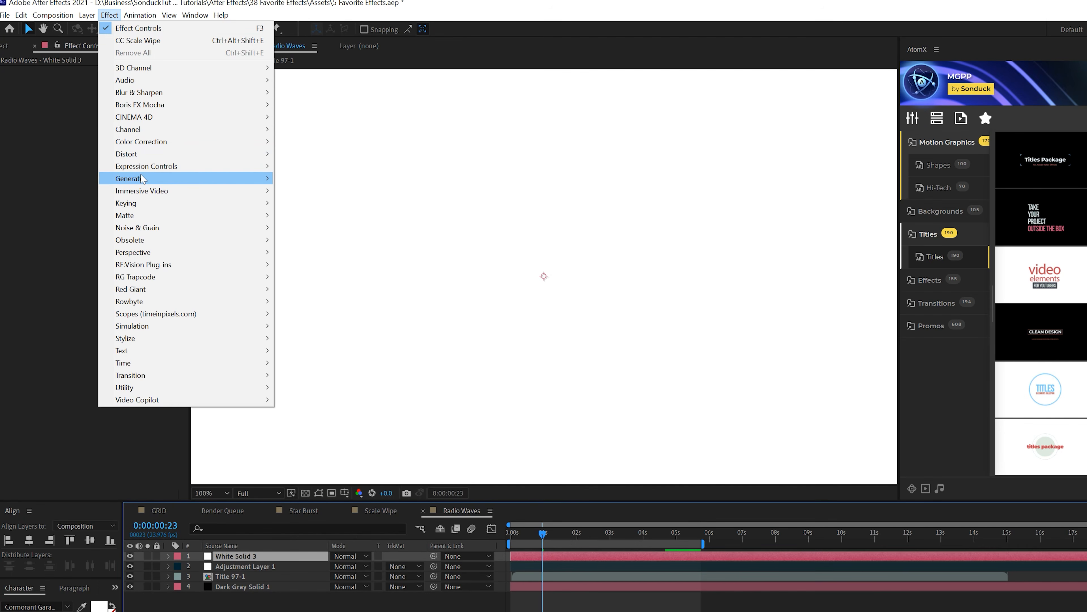
mouse_move(143, 178)
left_click(308, 437)
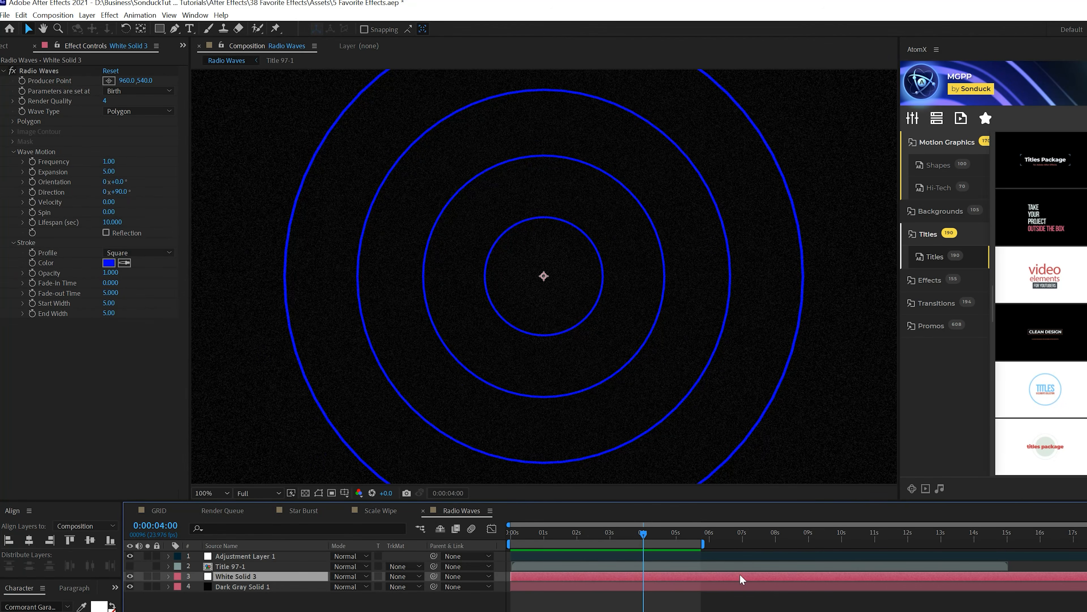
left_click(553, 532)
left_click_drag(522, 534, 481, 540)
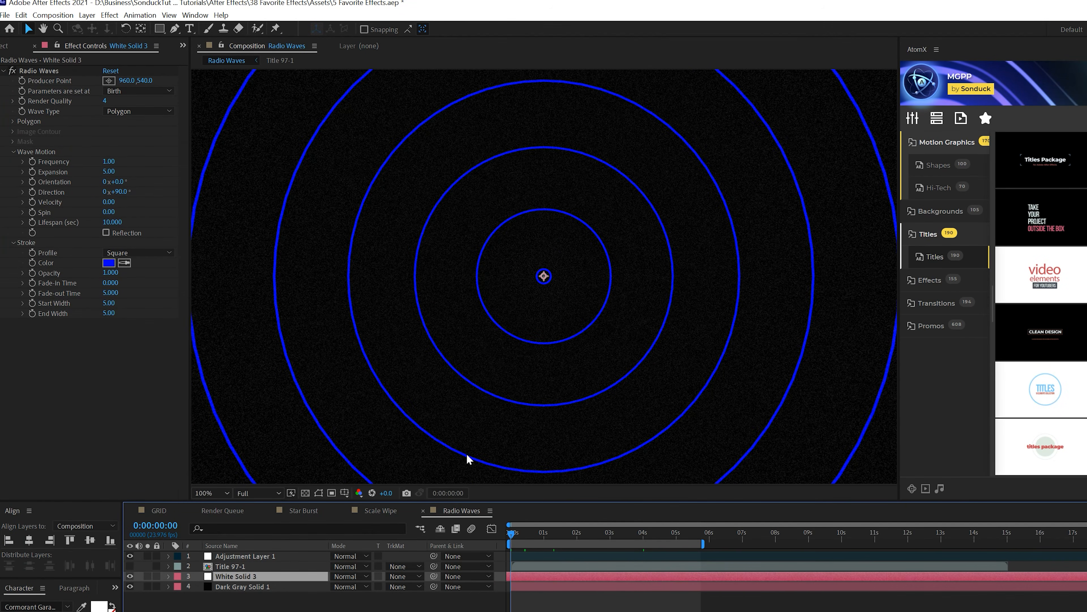
Set the radio waves' polygon Sides to 18 and Curvyness to 1
left_click(12, 121)
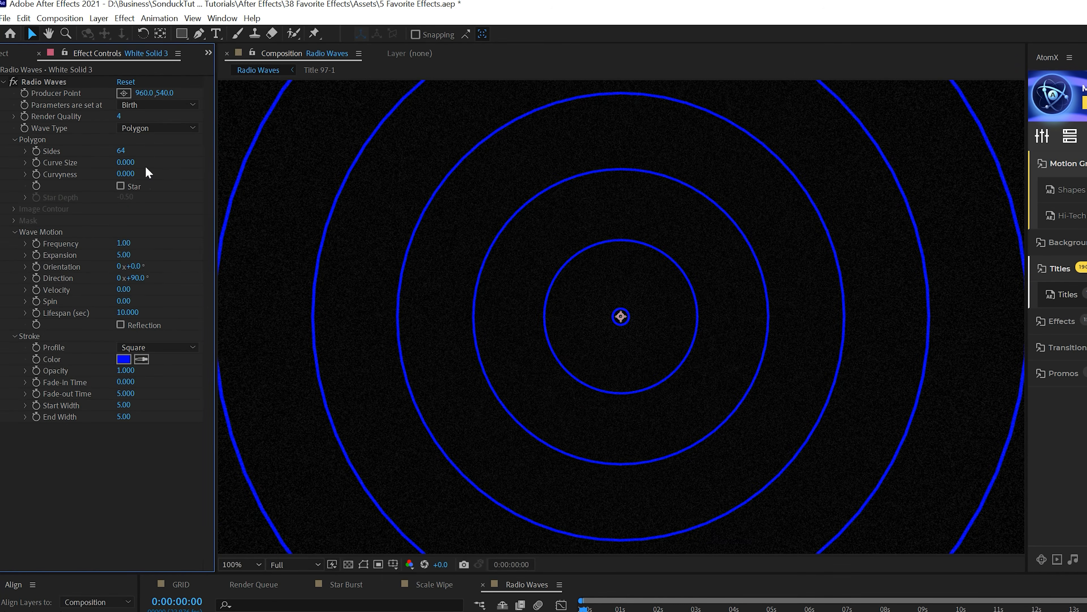
type("18")
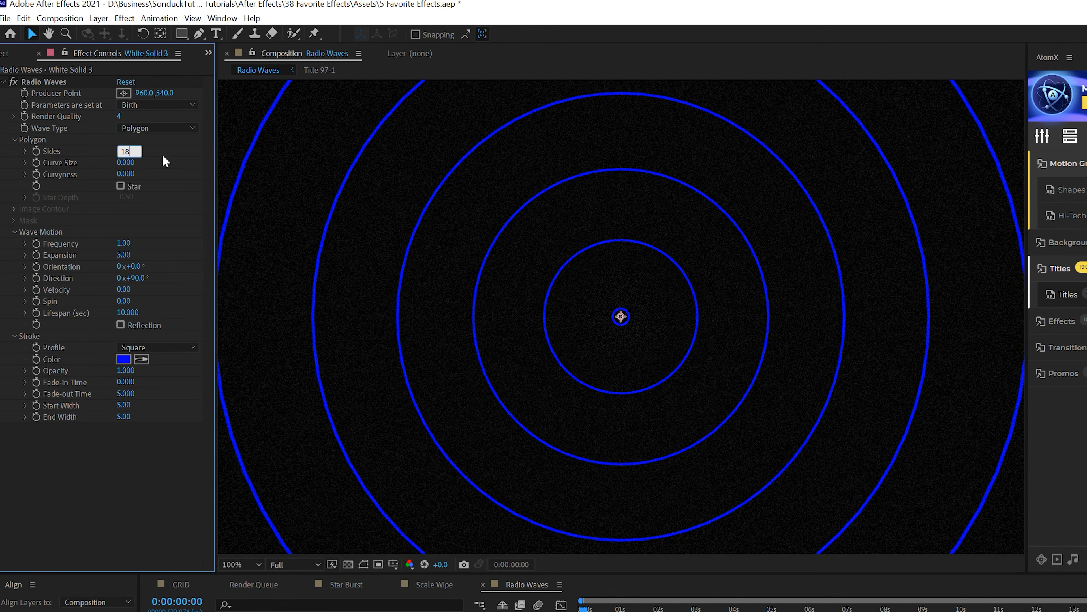
key("Return")
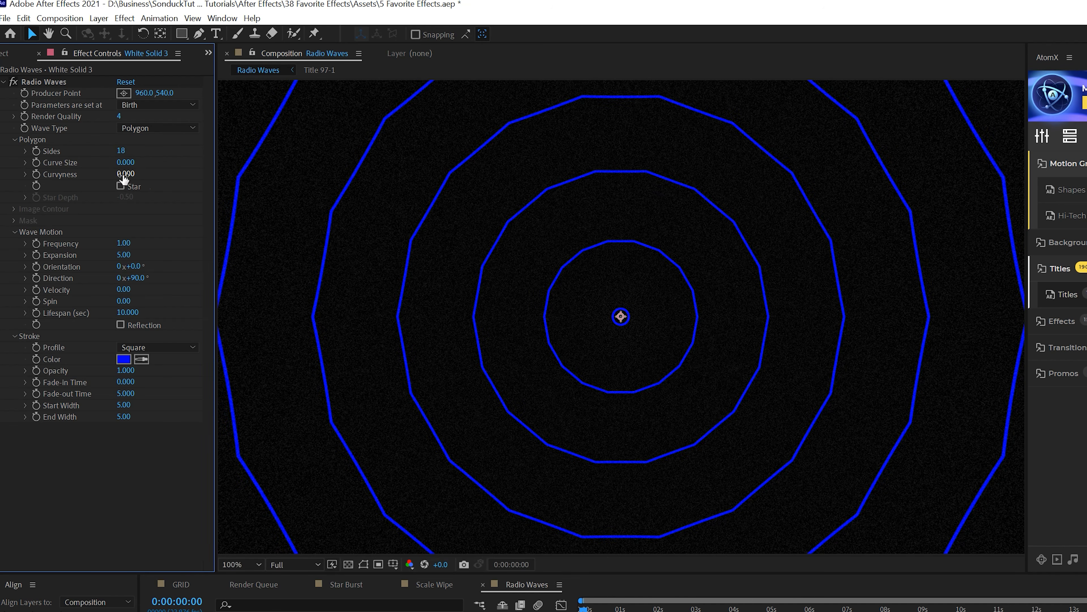
type("1")
key("Return")
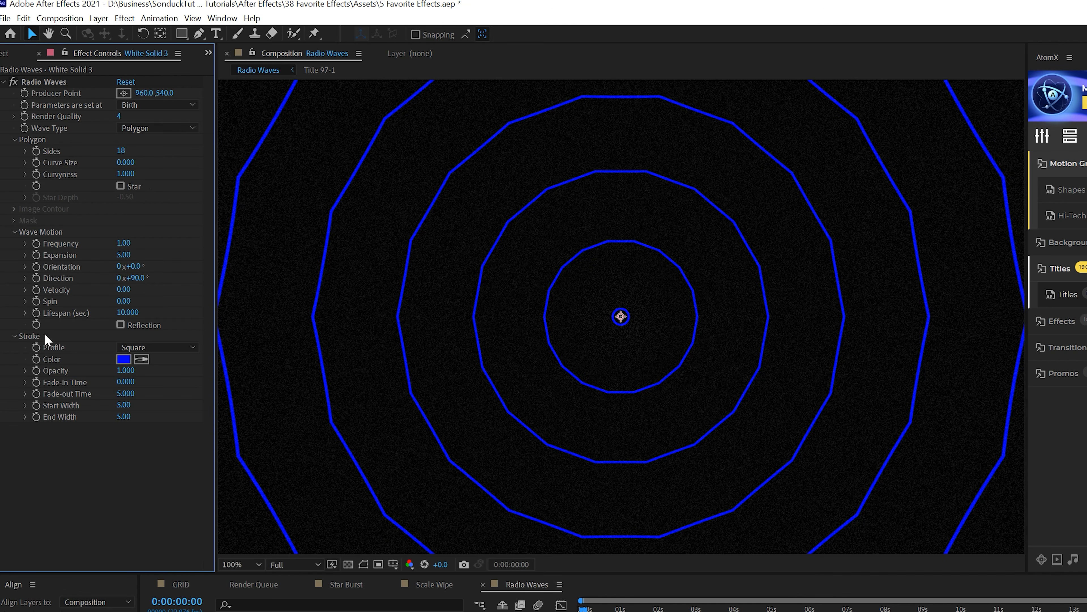
Change the radio waves' stroke color to white
left_click(120, 359)
left_click_drag(141, 484, 13, 387)
left_click(367, 424)
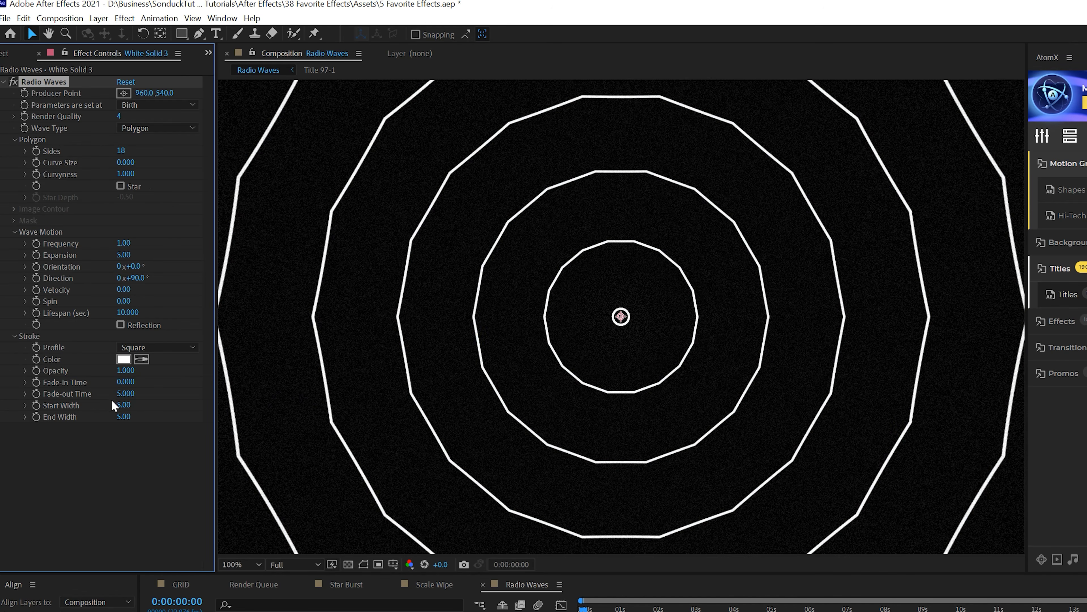
Set the waves' stroke Start Width and End Width to 13 and preview the animation
key("Tab")
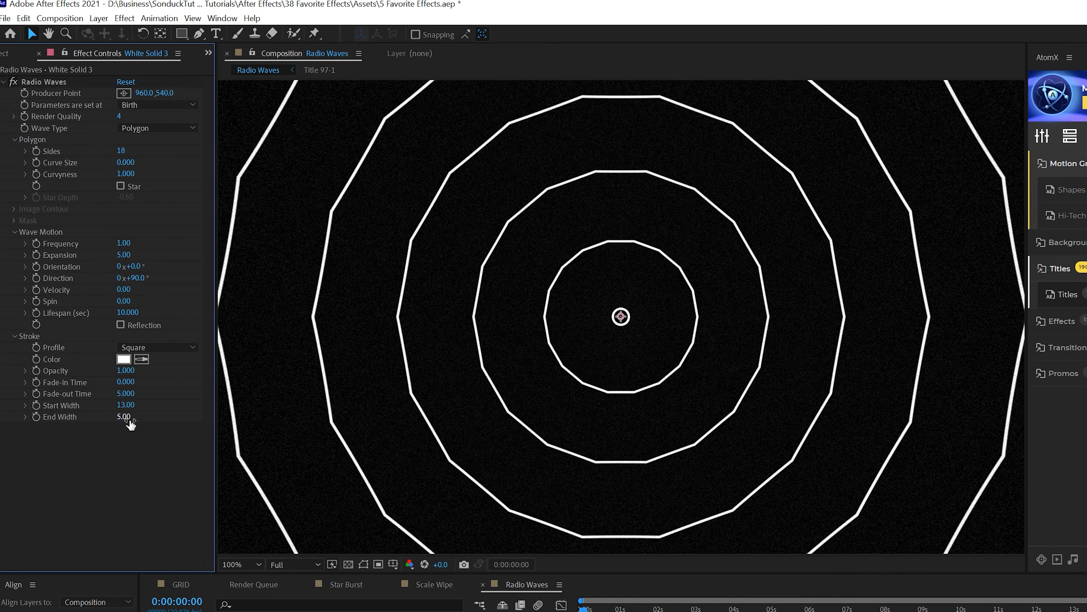
type("13")
key("Return")
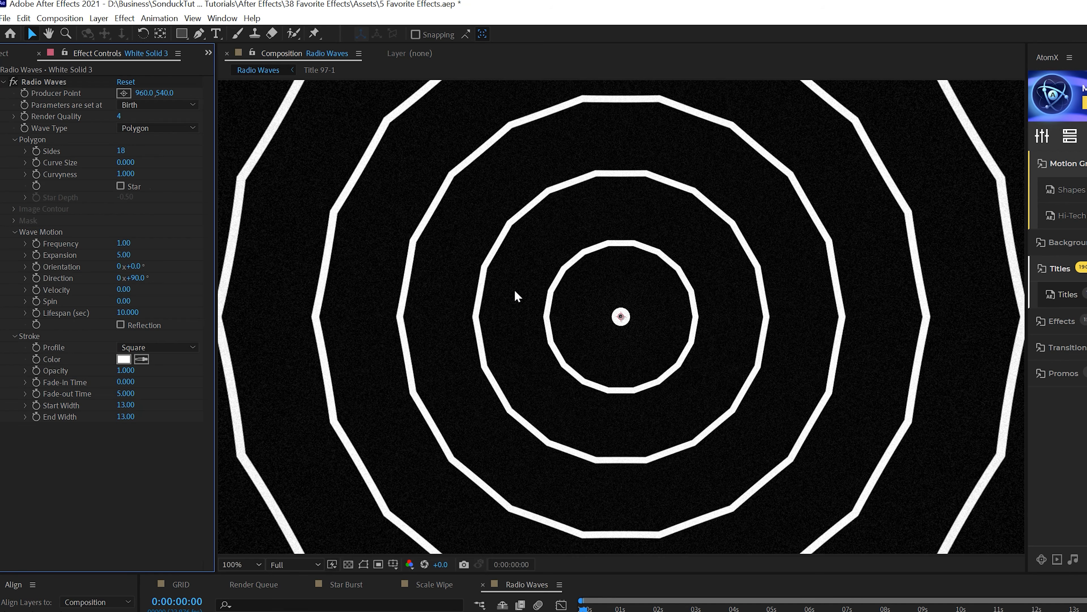
key("space")
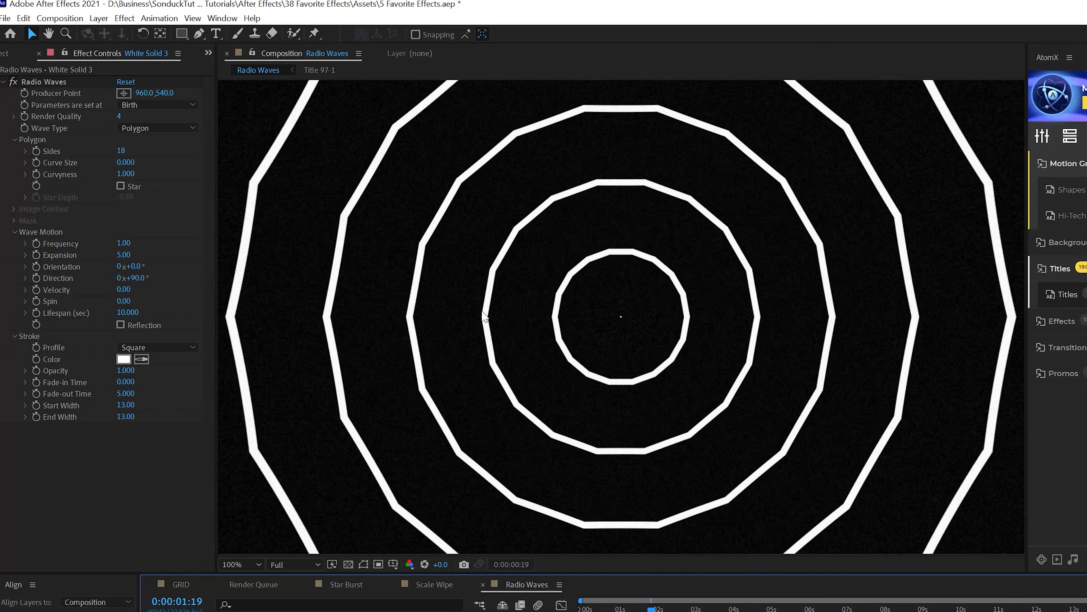
key("space")
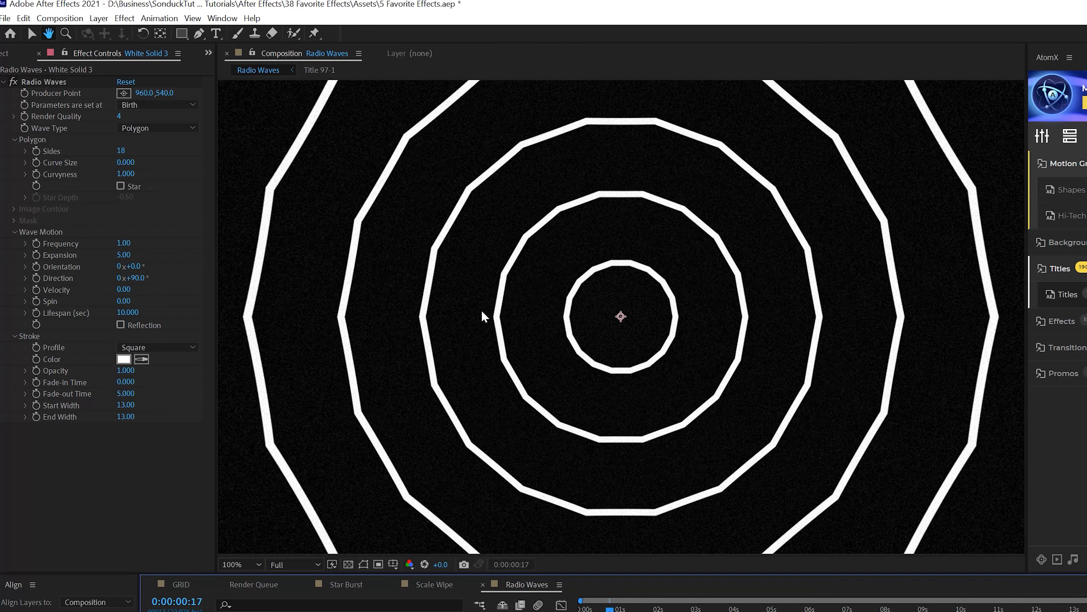
Apply a Glow effect to the white solid and duplicate it, giving the second glow a Glow Radius of 75
left_click(128, 17)
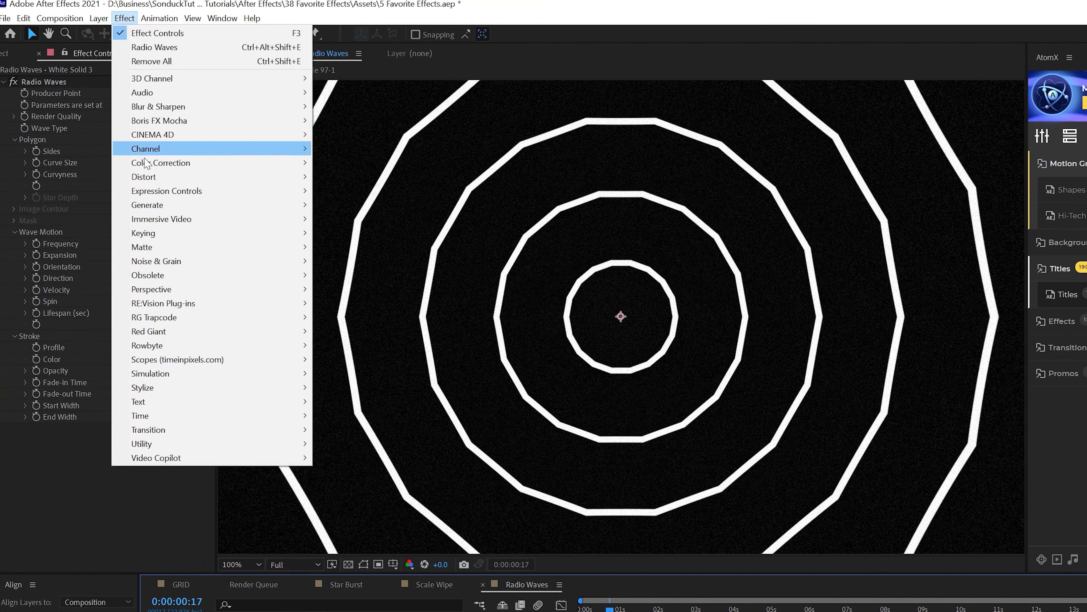
mouse_move(155, 387)
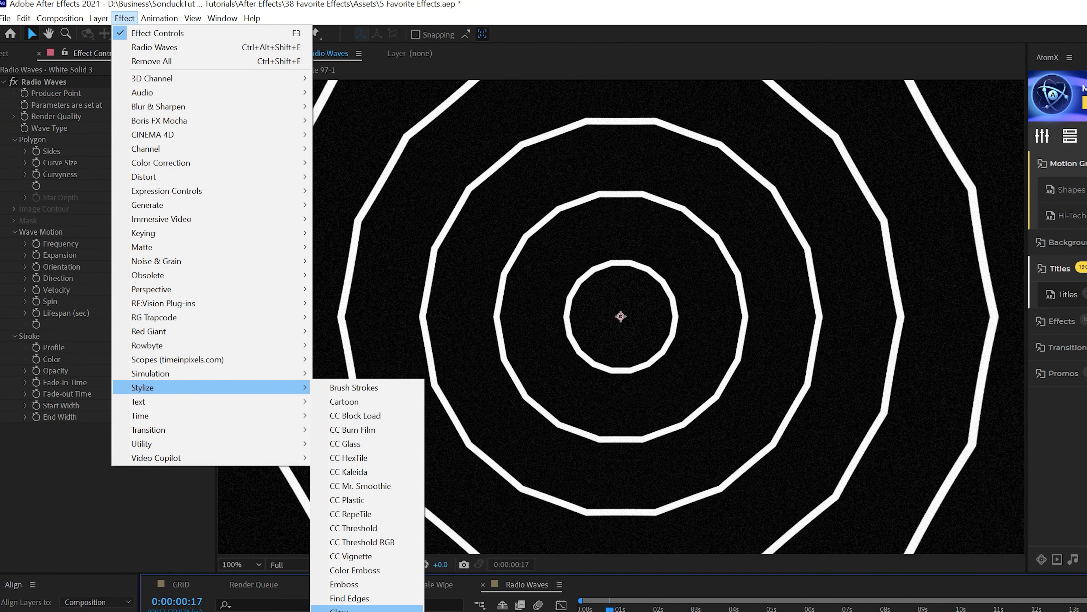
left_click(339, 608)
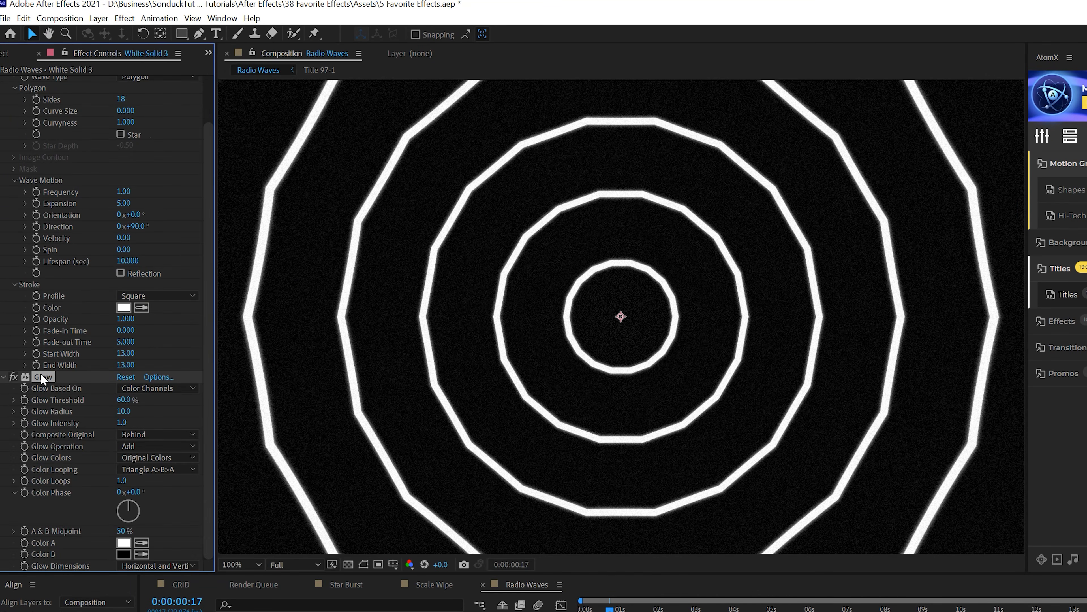
key("ctrl+d")
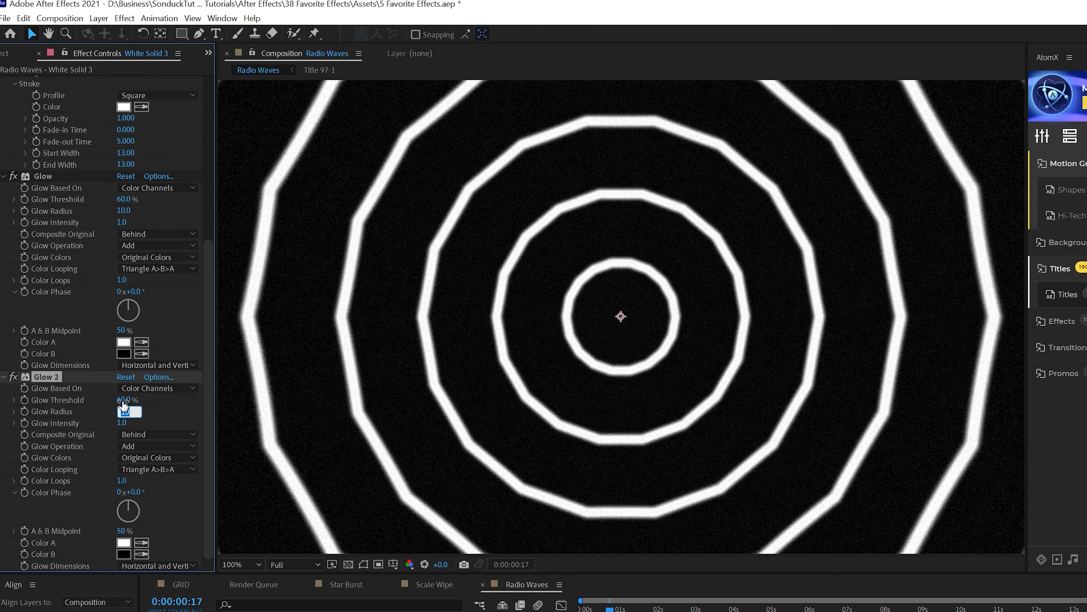
key("Return")
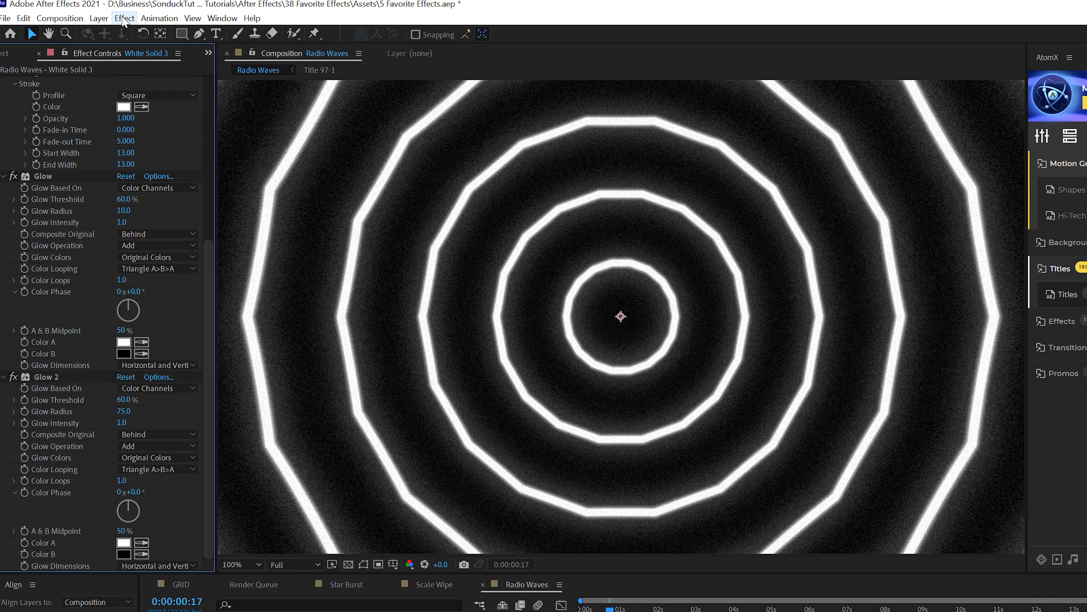
Apply Gradient Ramp to the white solid with a pink Start Color and a blue End Color
left_click(125, 18)
mouse_move(147, 205)
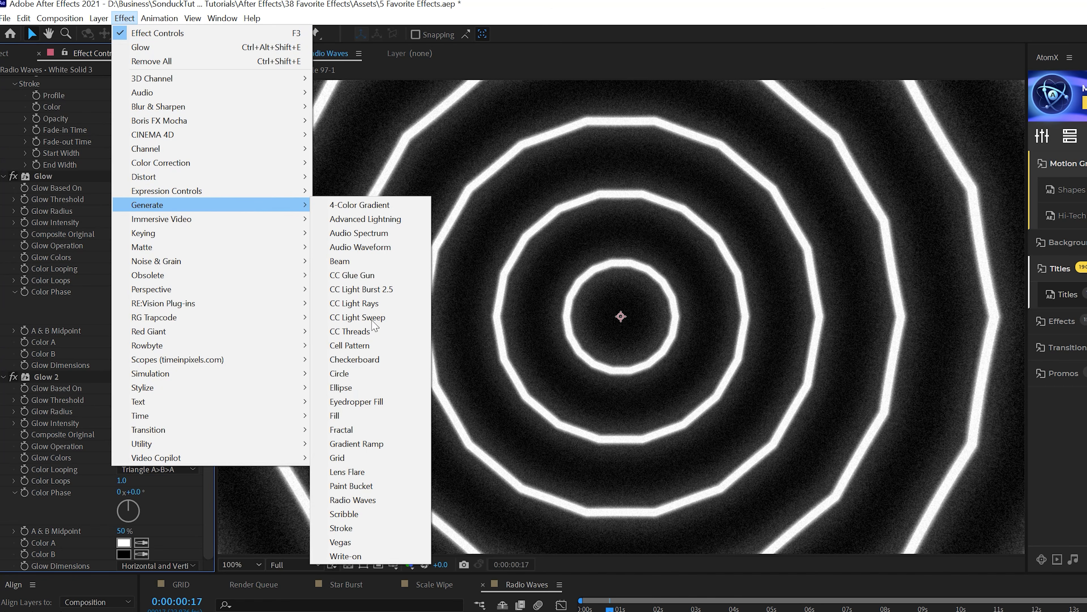
left_click(355, 443)
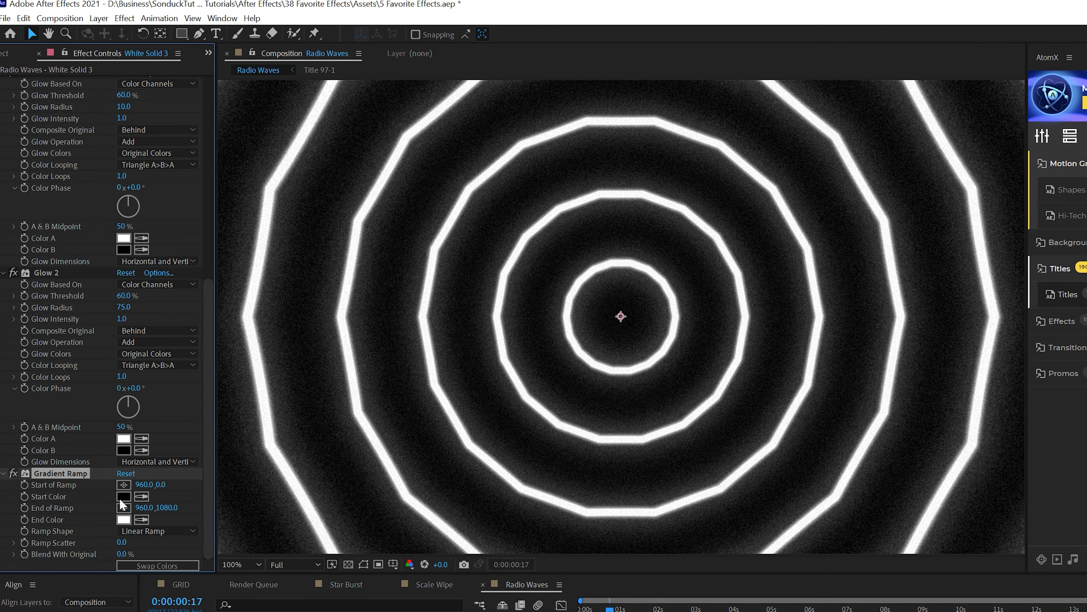
left_click(122, 496)
left_click_drag(229, 422, 251, 426)
left_click(385, 424)
left_click(122, 519)
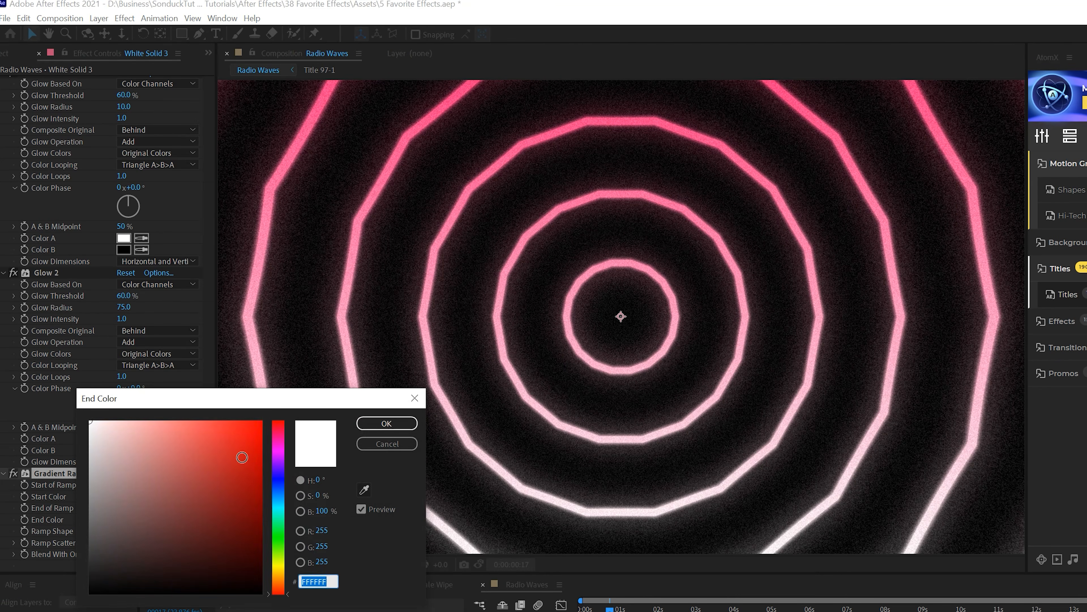
left_click(250, 501)
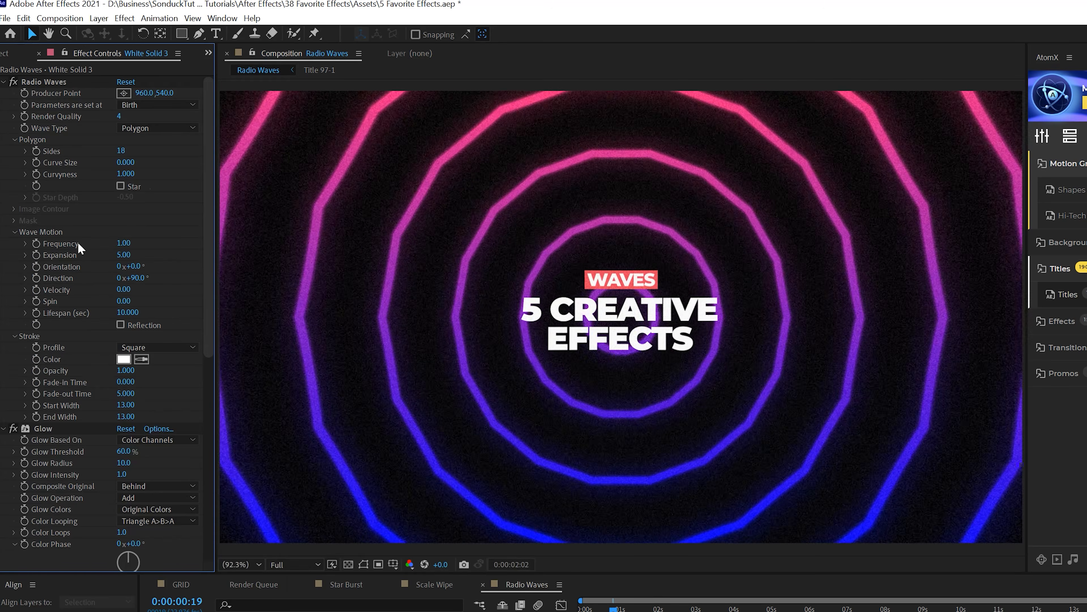